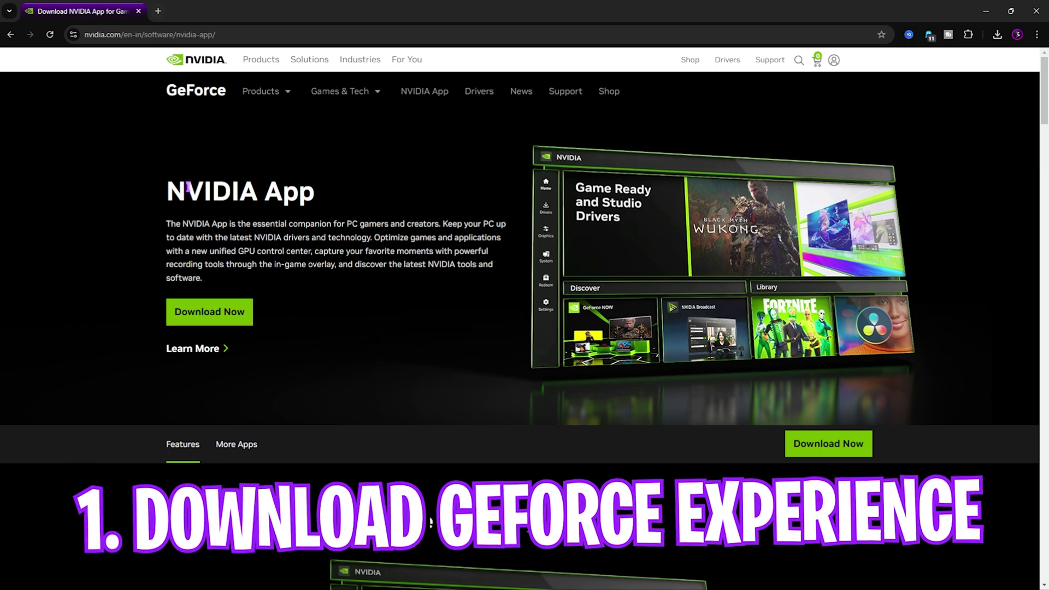
Leave the NVIDIA App download page and launch the NVIDIA app from a Start search for 'nv'
left_click_drag(167, 192, 318, 195)
left_click(319, 195)
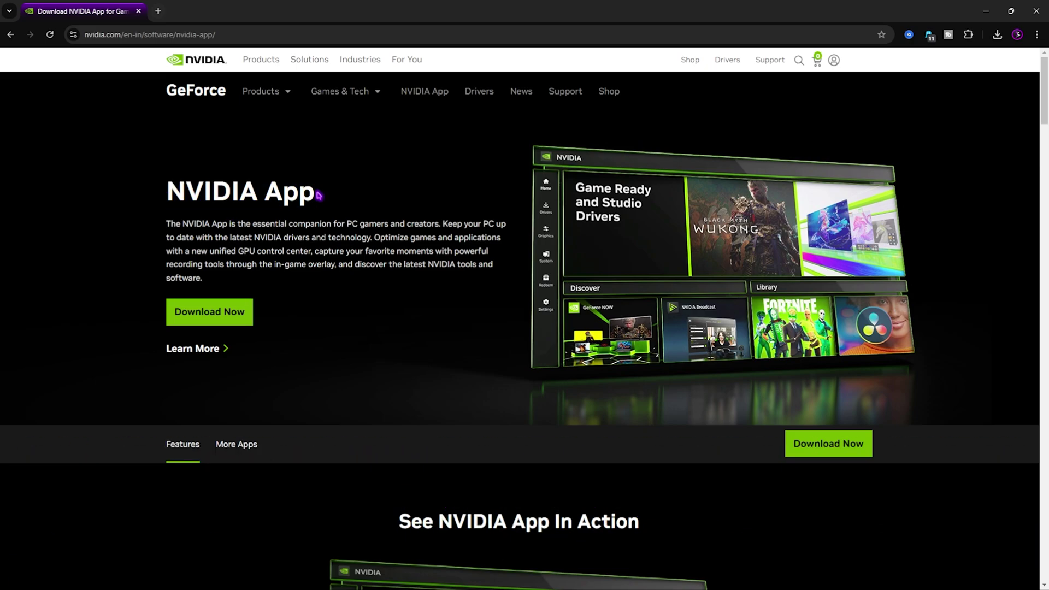
left_click(986, 11)
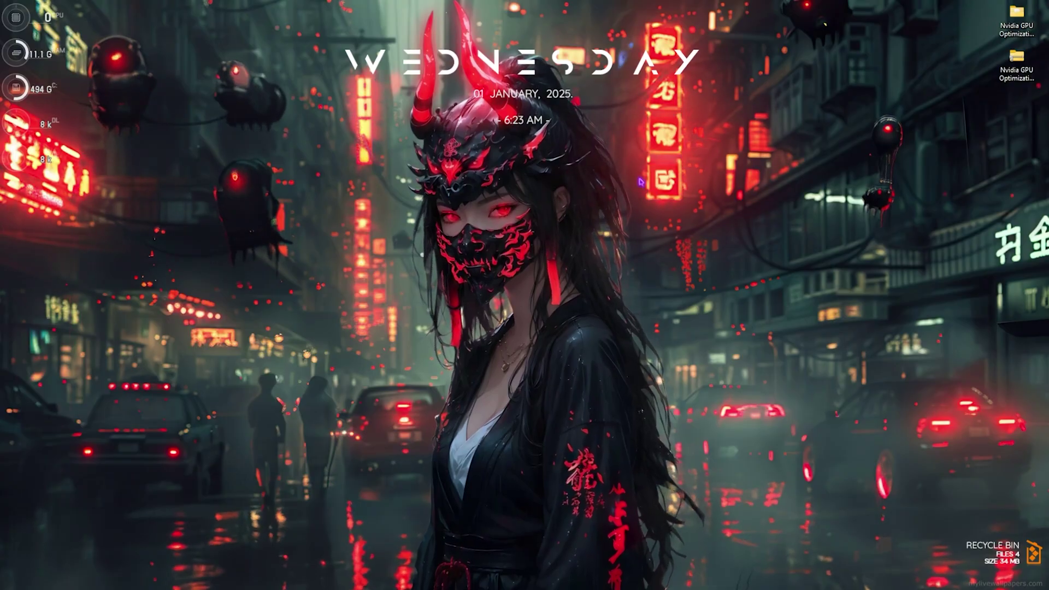
key("super")
type("nvi")
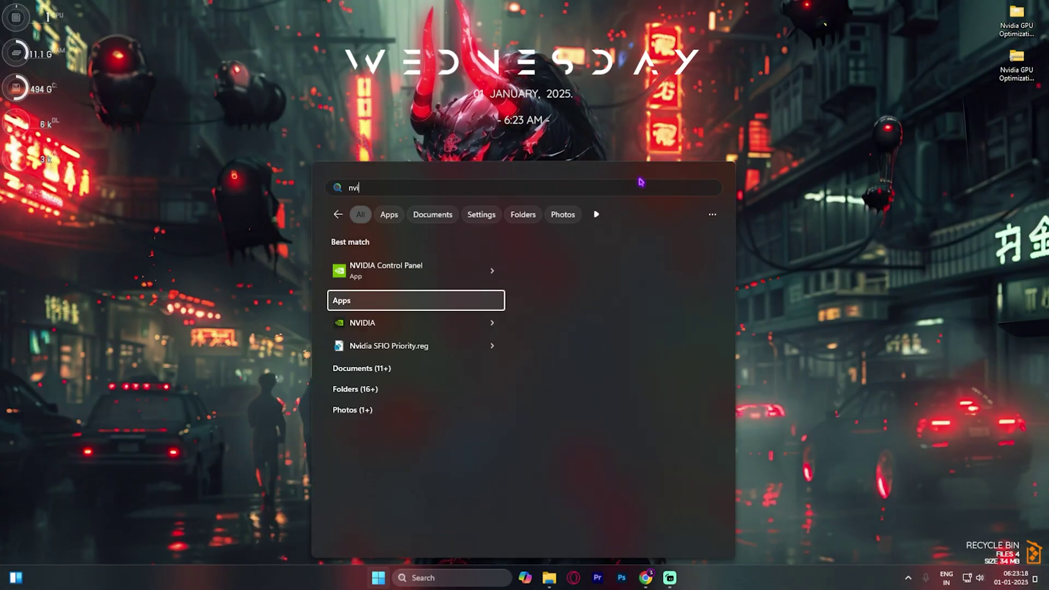
key("Return")
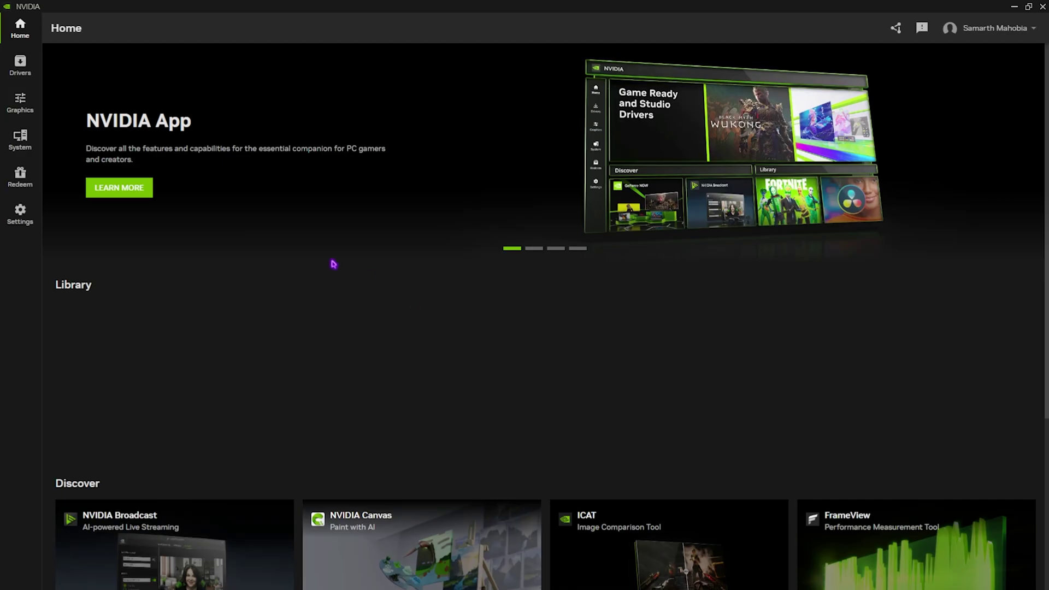
Review the installed driver, then the program and global graphics settings, and minimise the app
left_click(20, 66)
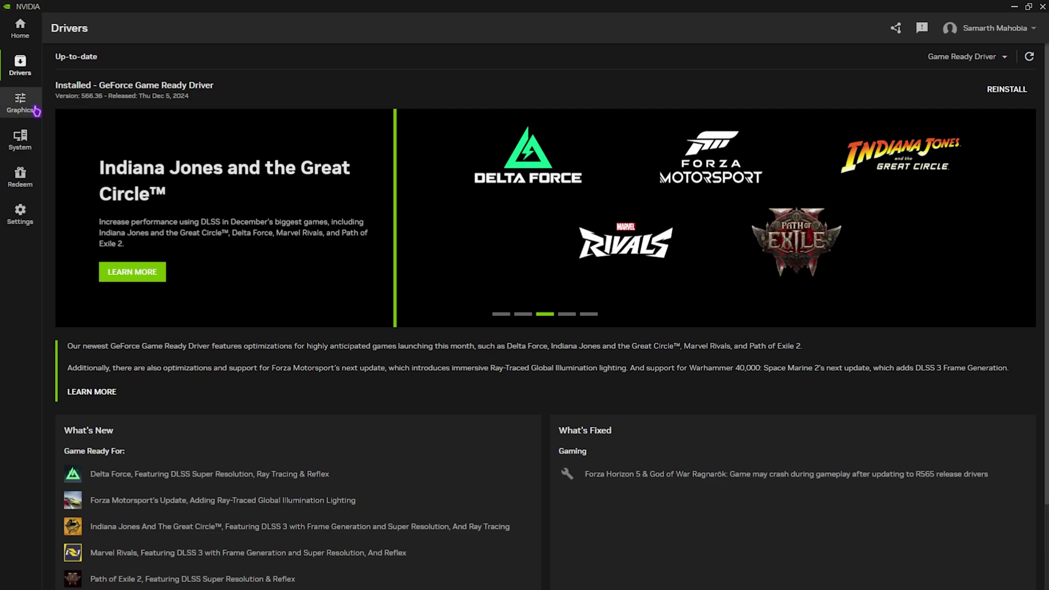
left_click(33, 108)
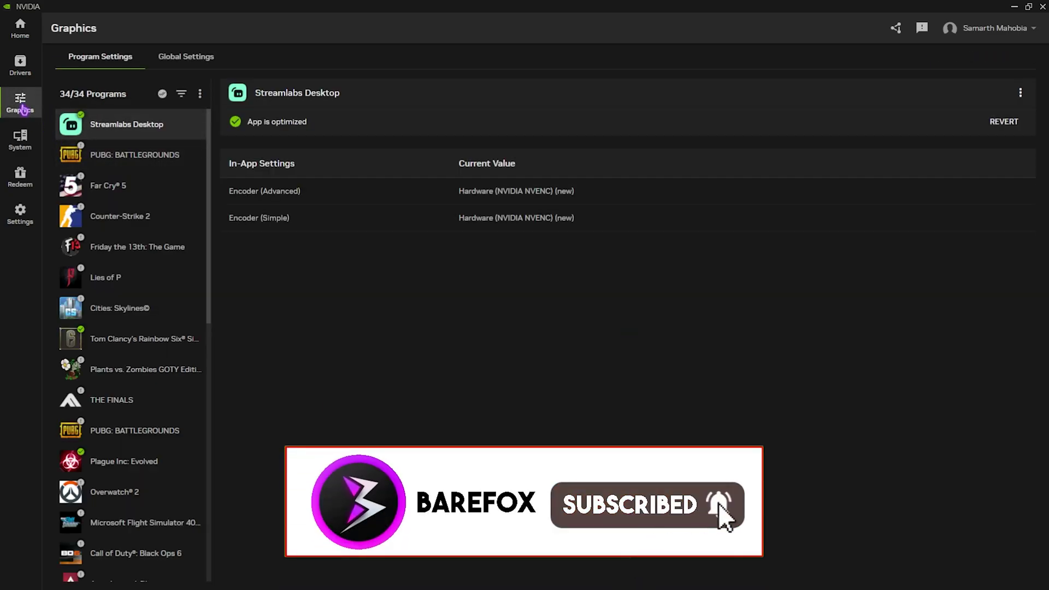
left_click(183, 59)
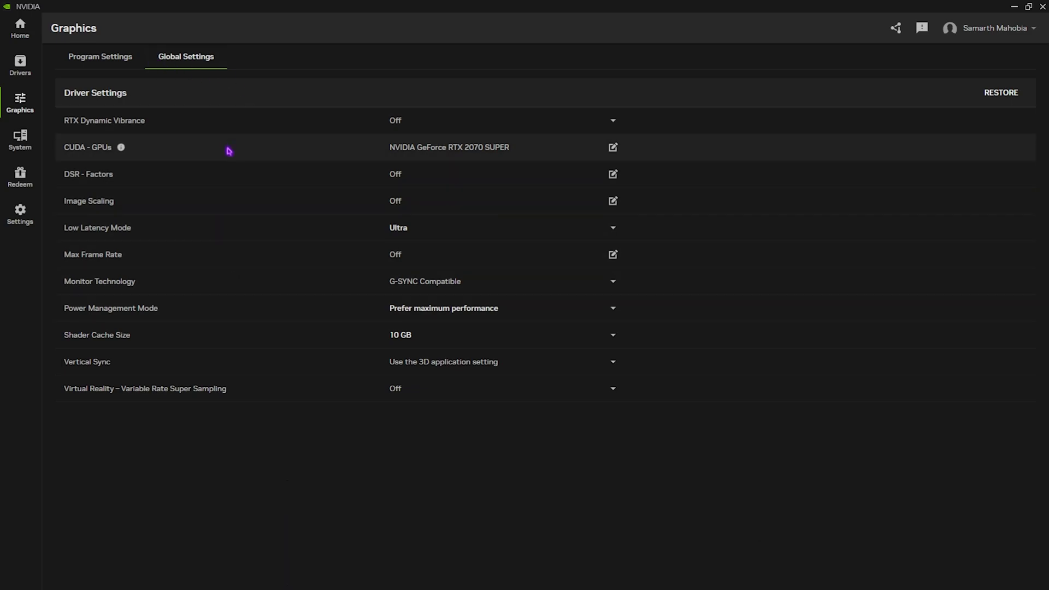
left_click(109, 60)
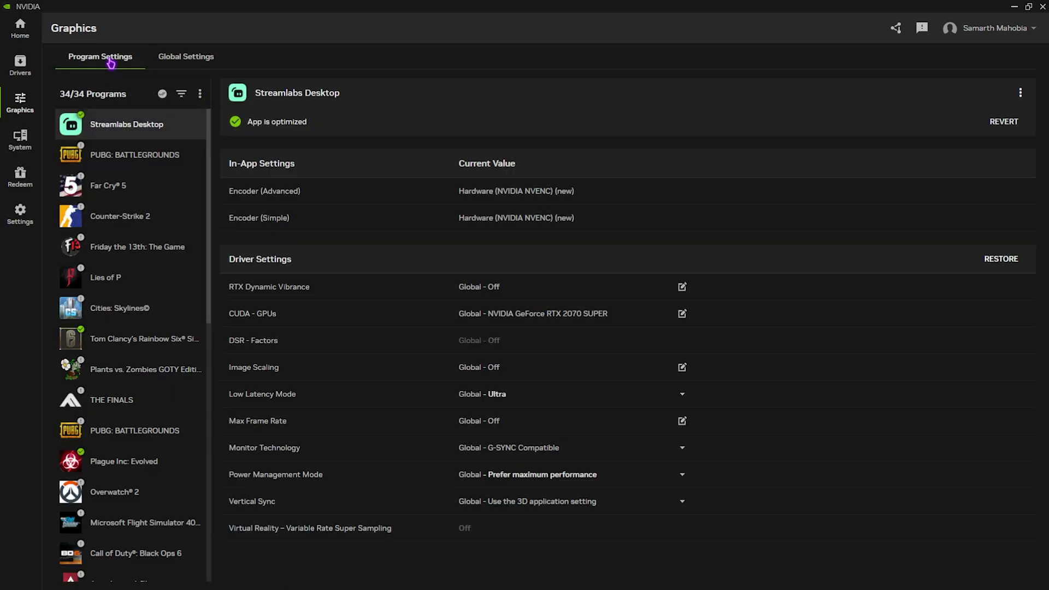
left_click(1014, 8)
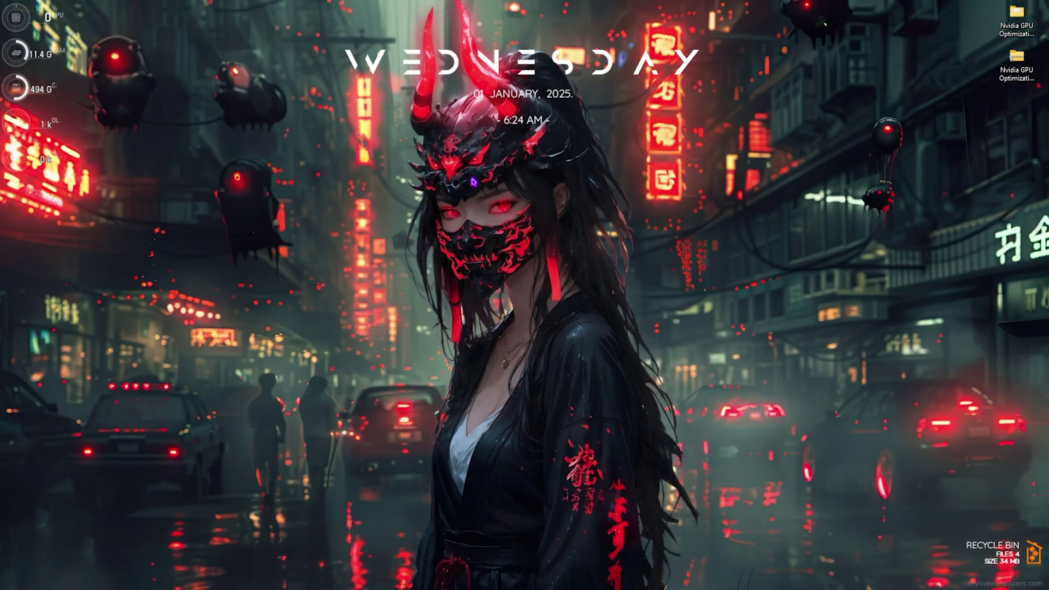
Launch Microsoft Store, search 'Nvidia' and open NVIDIA Control Panel from its listing
left_click(416, 578)
type("mic")
left_click(401, 323)
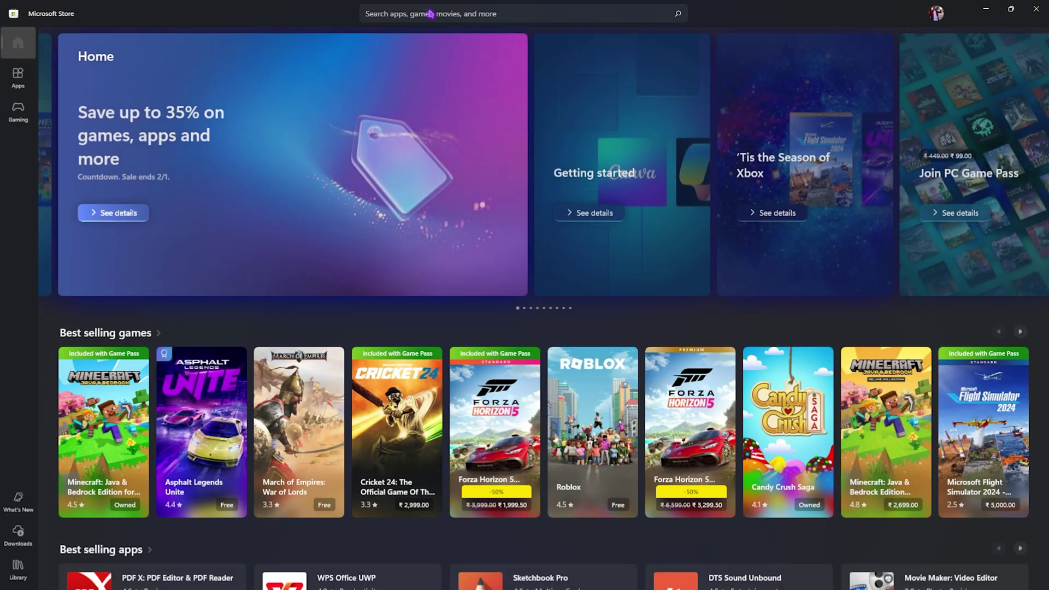
left_click(430, 13)
type("Nvidia")
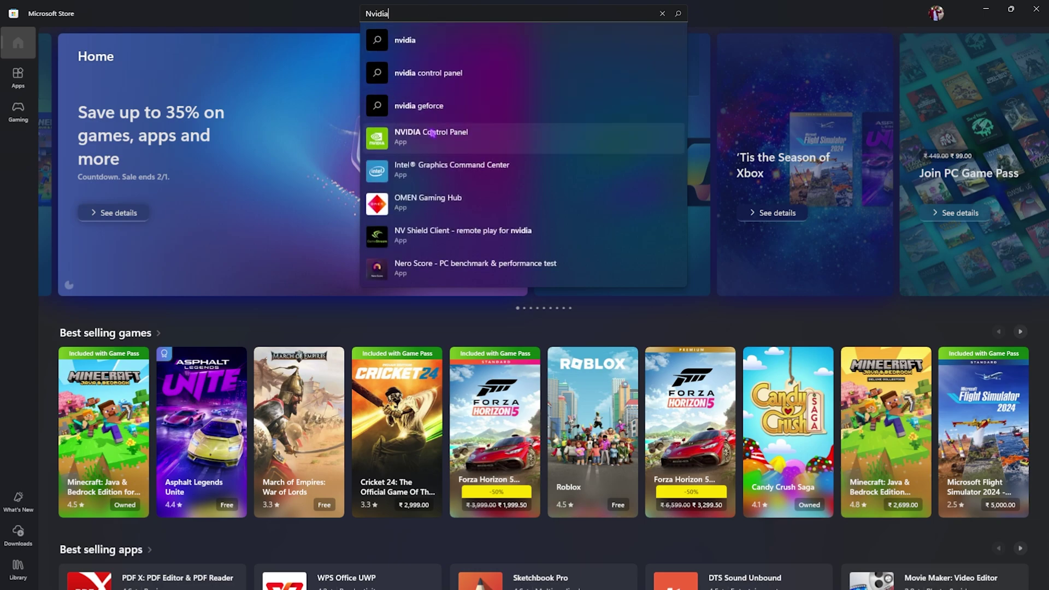
left_click(377, 138)
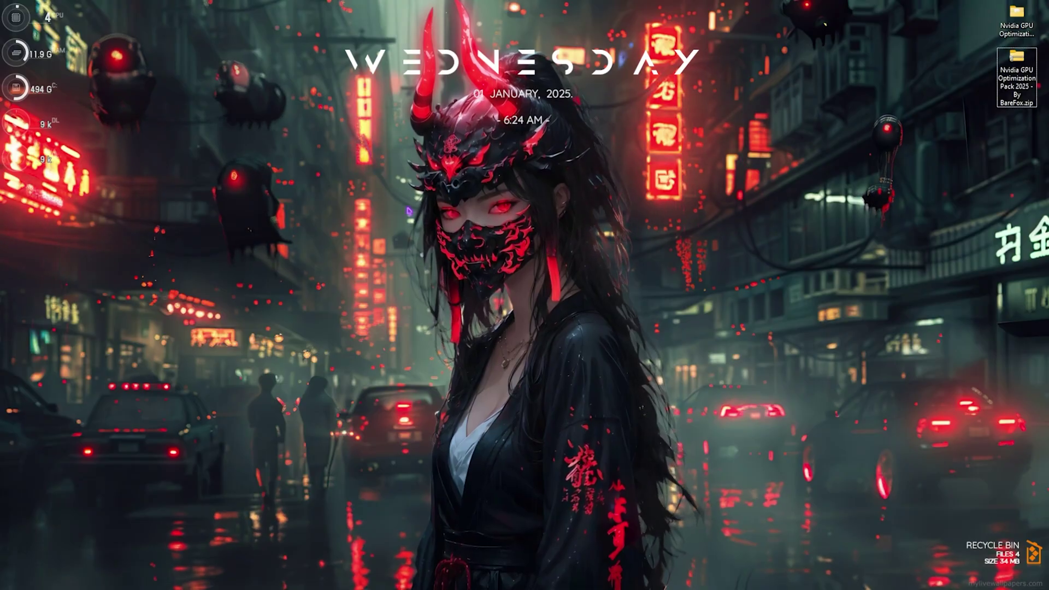
right_click(409, 210)
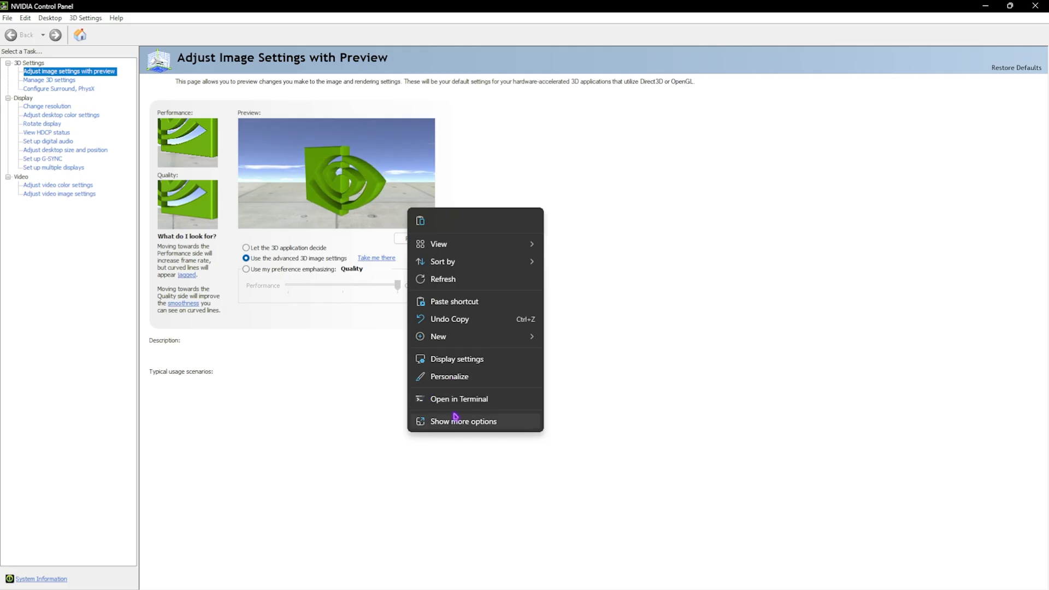
Expand the desktop context menu to its full classic options
left_click(471, 422)
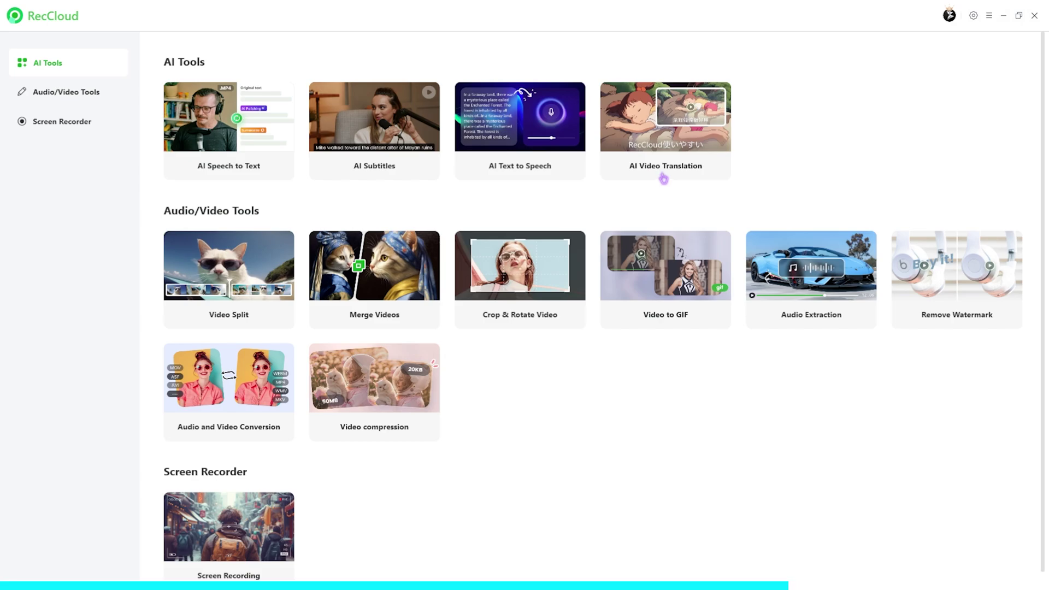
Browse Audio/Video Tools and Screen Recorder, then open AI Subtitles from AI Tools
left_click(71, 101)
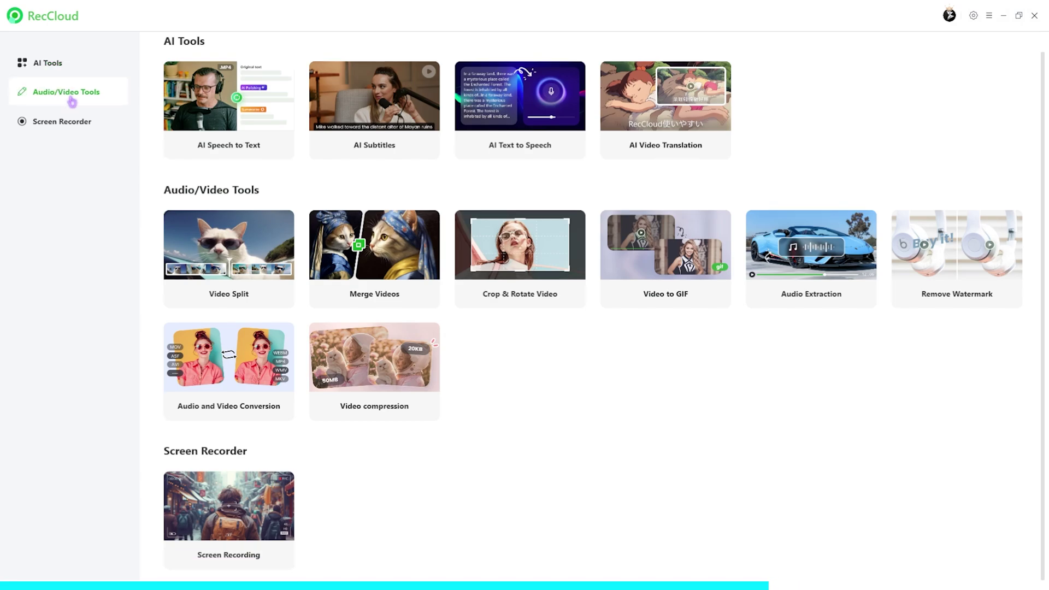
left_click(56, 125)
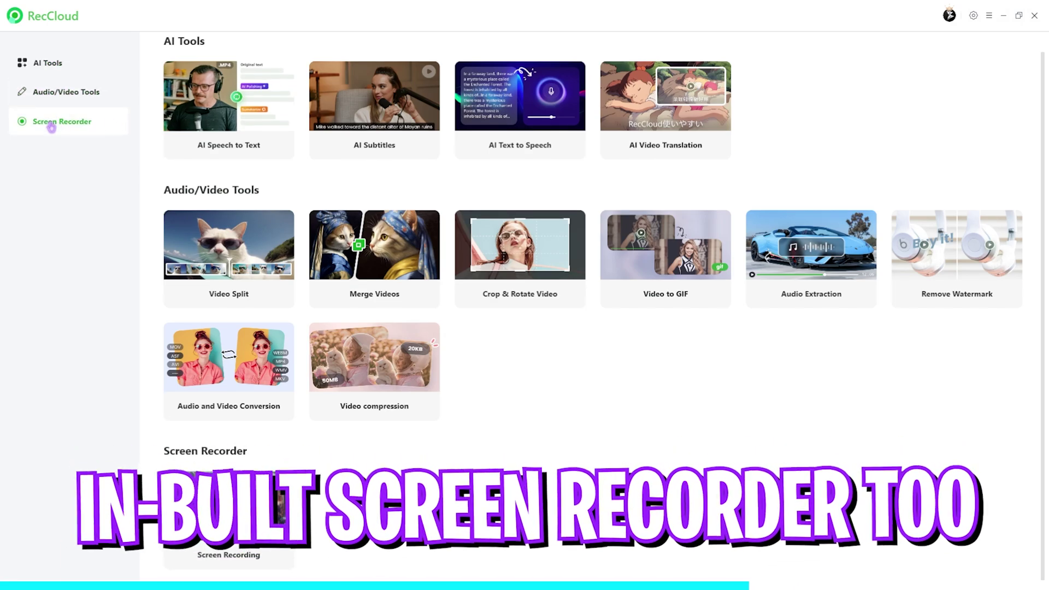
left_click(48, 63)
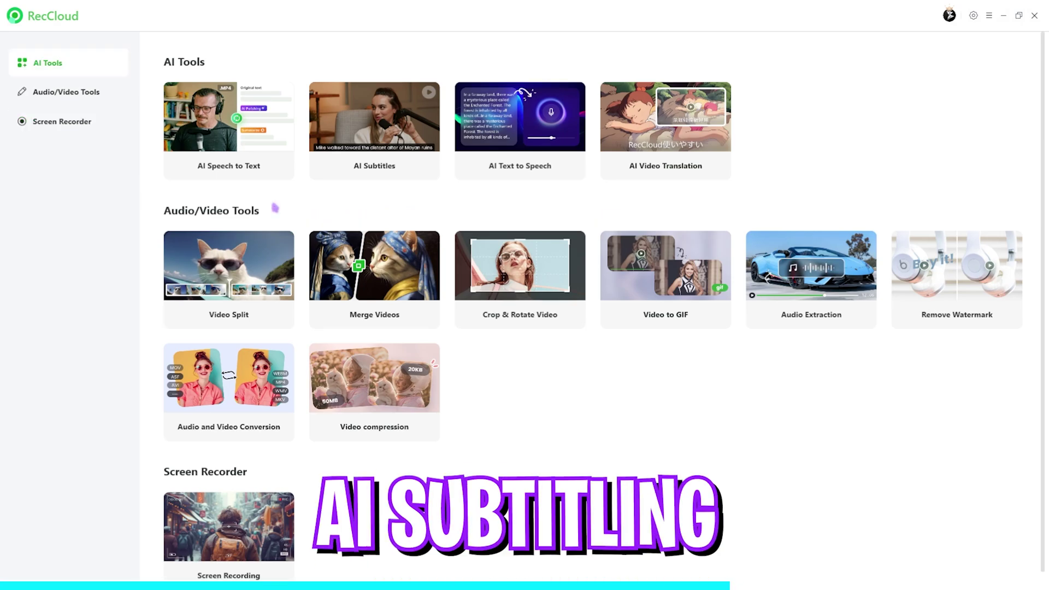
left_click(379, 146)
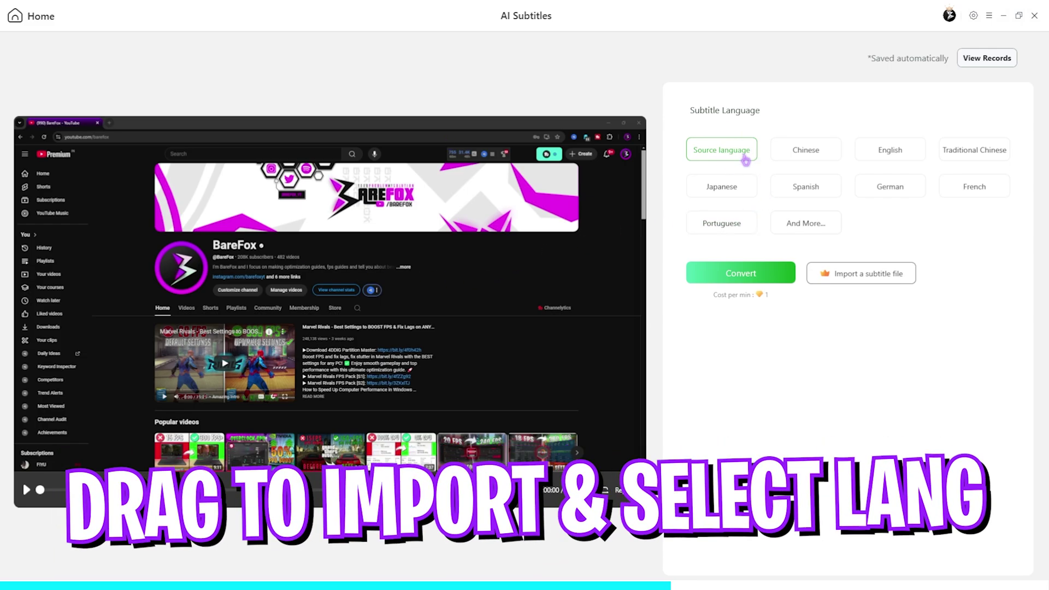
Generate English subtitles for the video, preview them and edit the first subtitle line
left_click(886, 153)
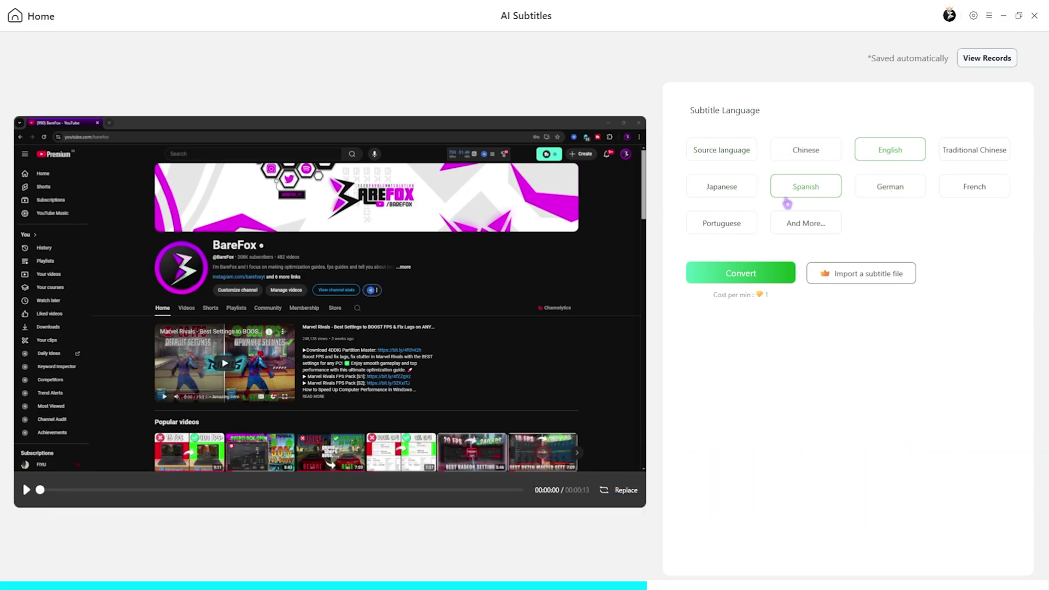
left_click(769, 277)
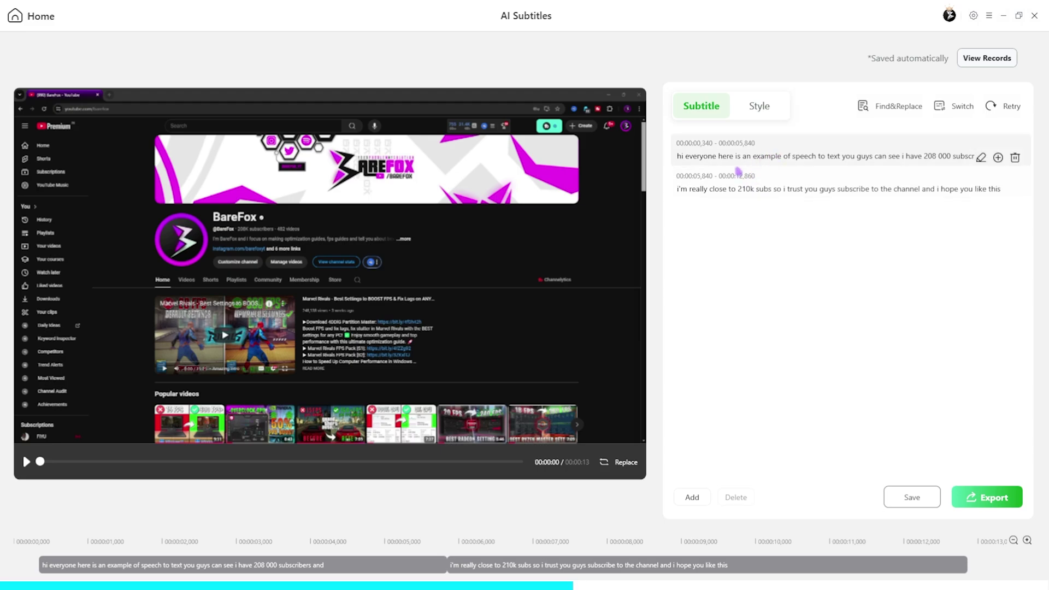
left_click(767, 158)
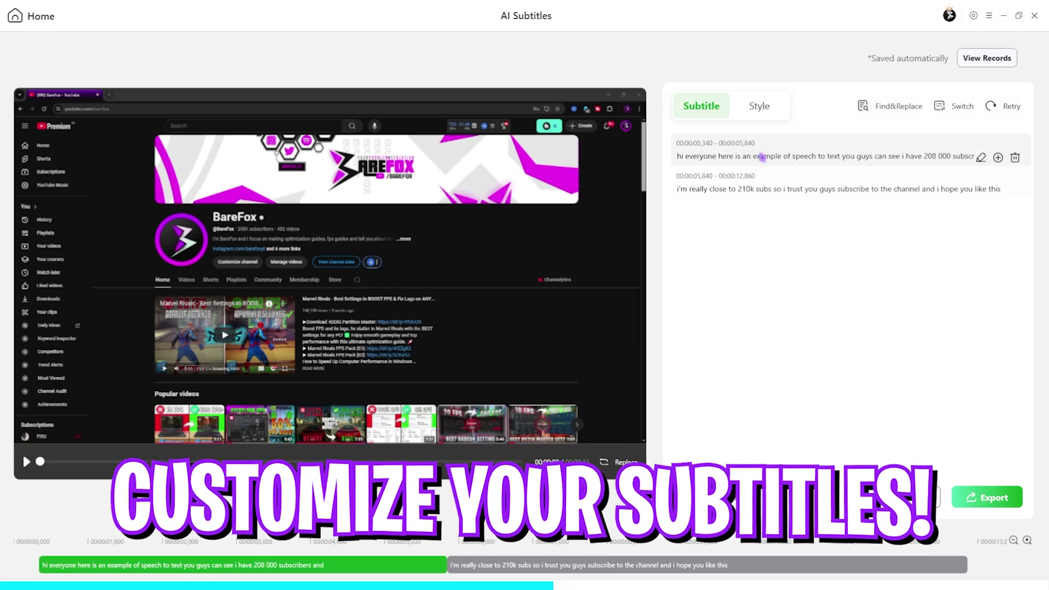
left_click(978, 157)
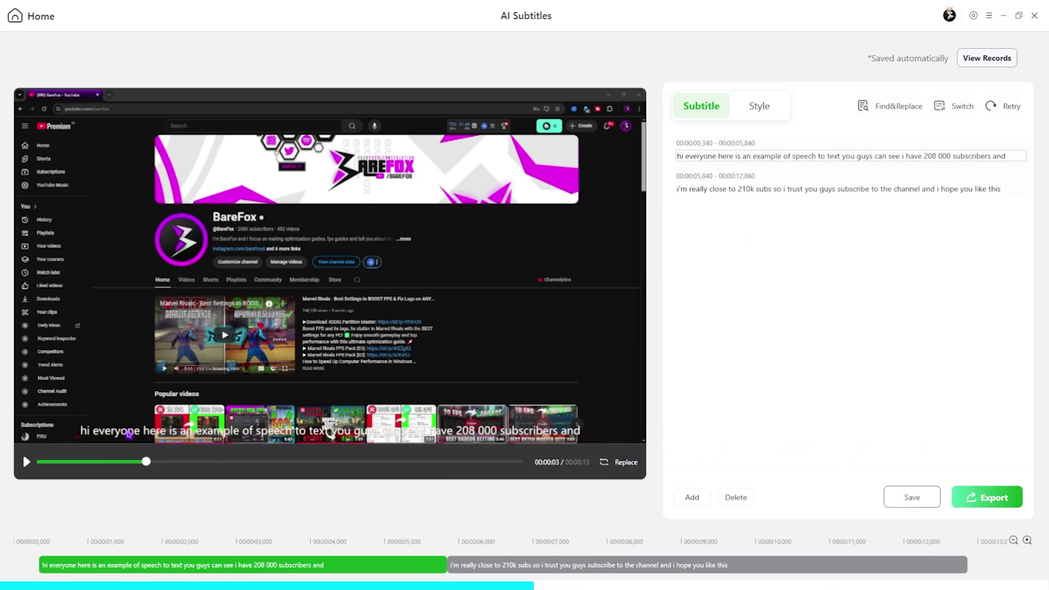
Apply the yellow-background subtitle style preset and check the font colour palette
left_click(759, 106)
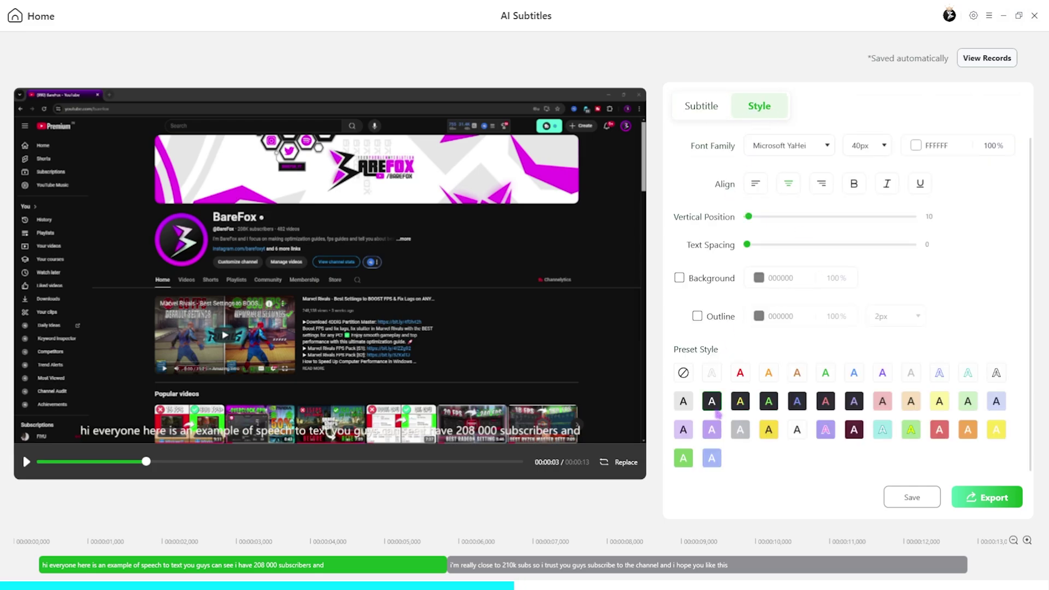
left_click(769, 430)
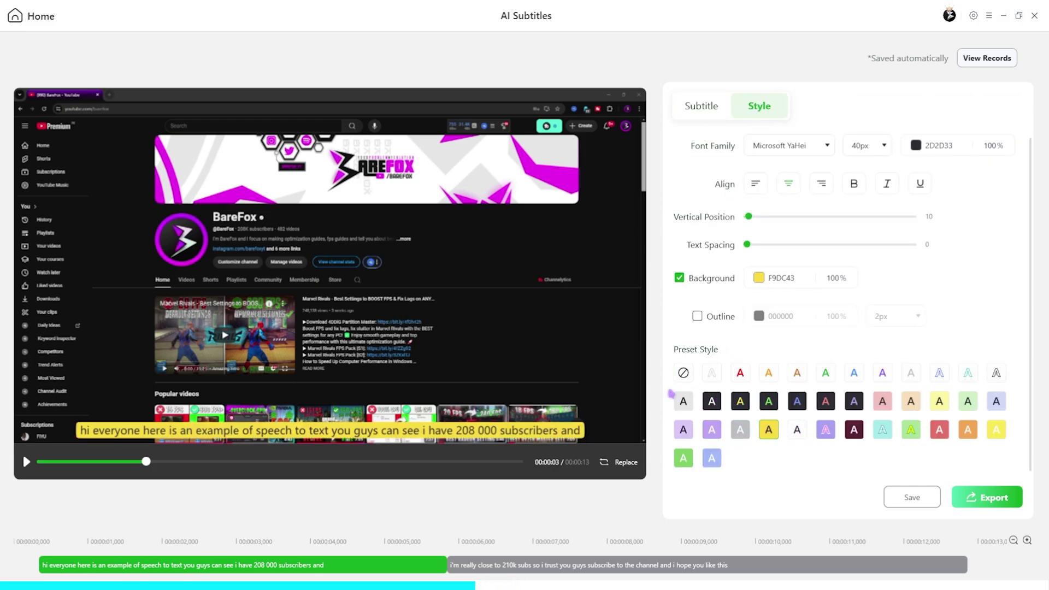
left_click(916, 145)
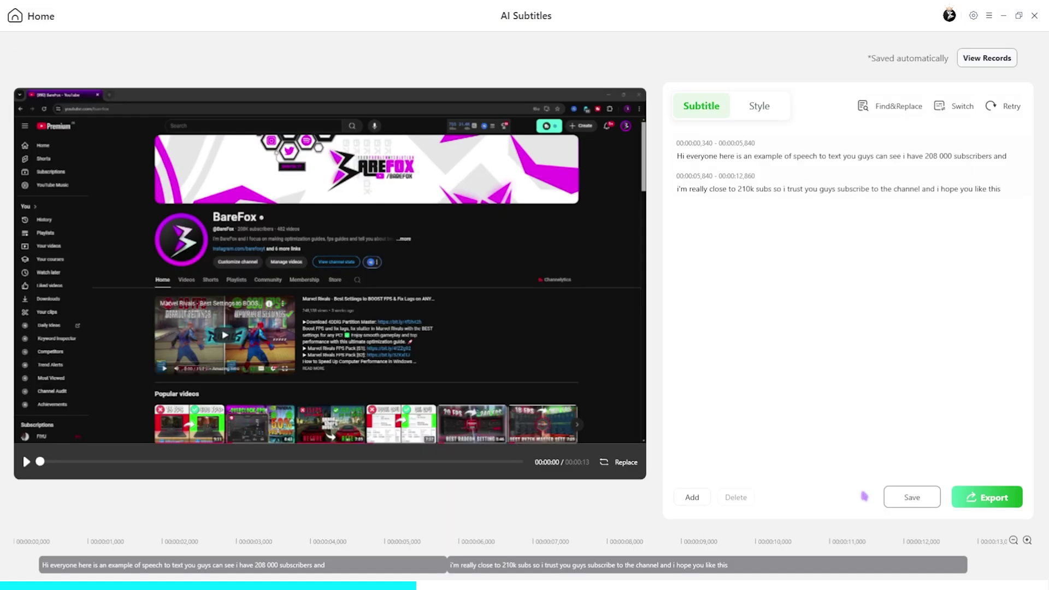
left_click(985, 500)
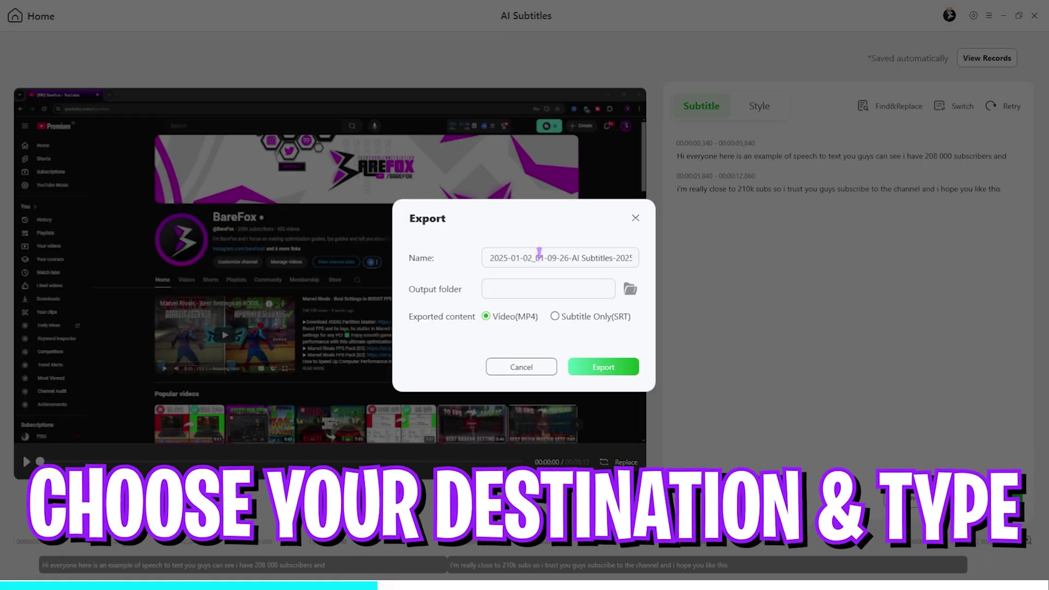
Export the video as 'Subtitles' to the Desktop folder and view the exported file
triple_click(519, 249)
type("Subtitles")
left_click(630, 288)
left_click(429, 273)
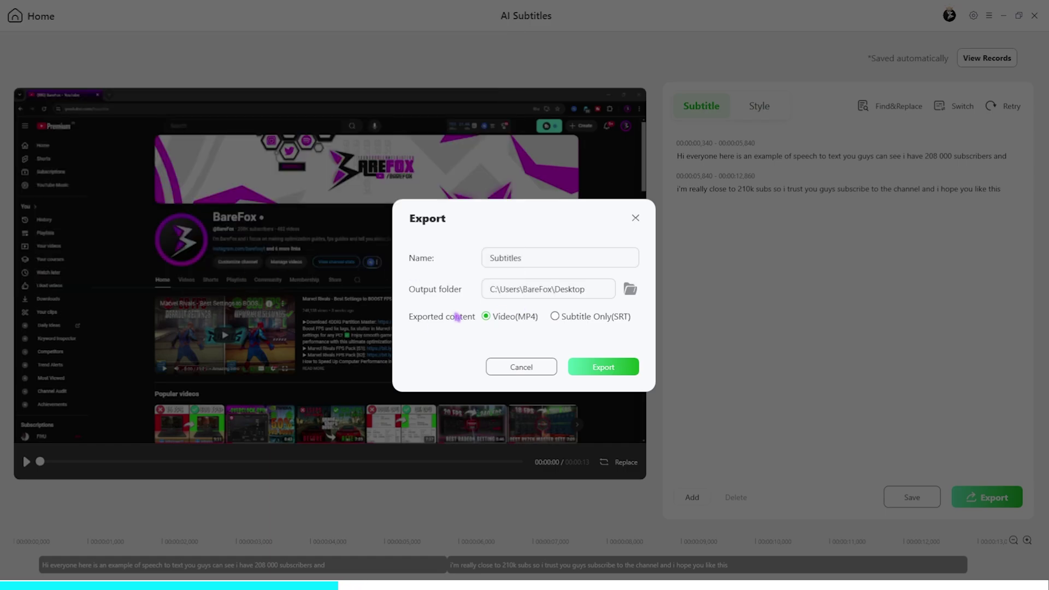
left_click(613, 369)
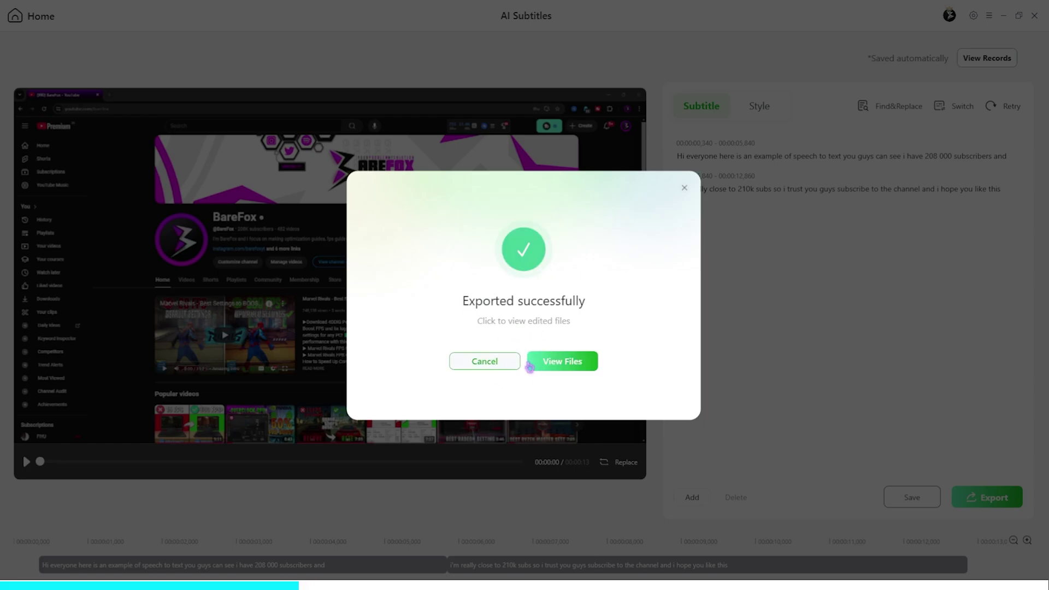
left_click(572, 367)
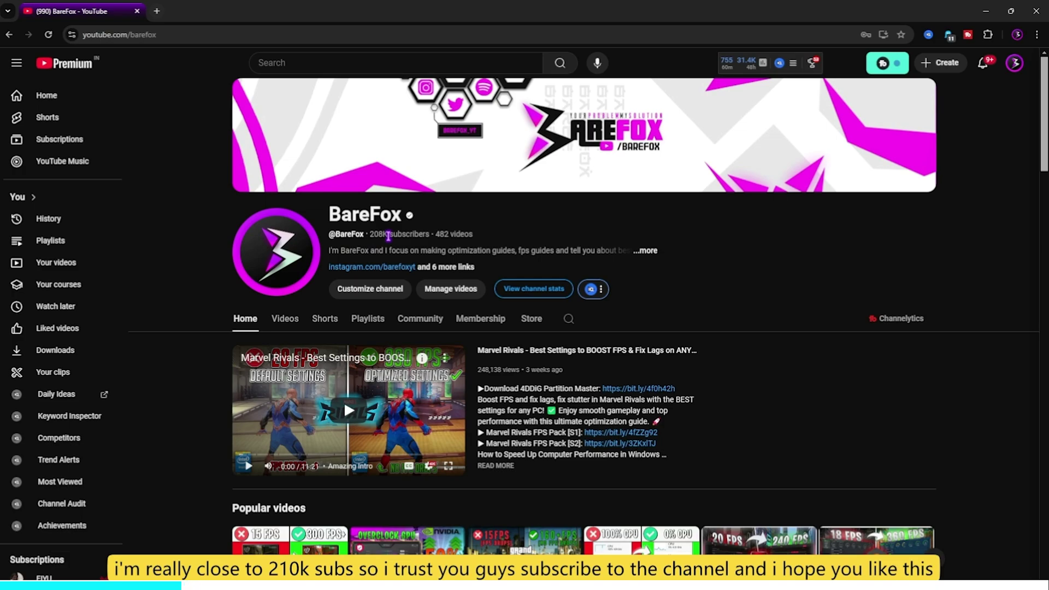
Watch the exported MP4 play with its yellow-backed English subtitles
mouse_move(298, 206)
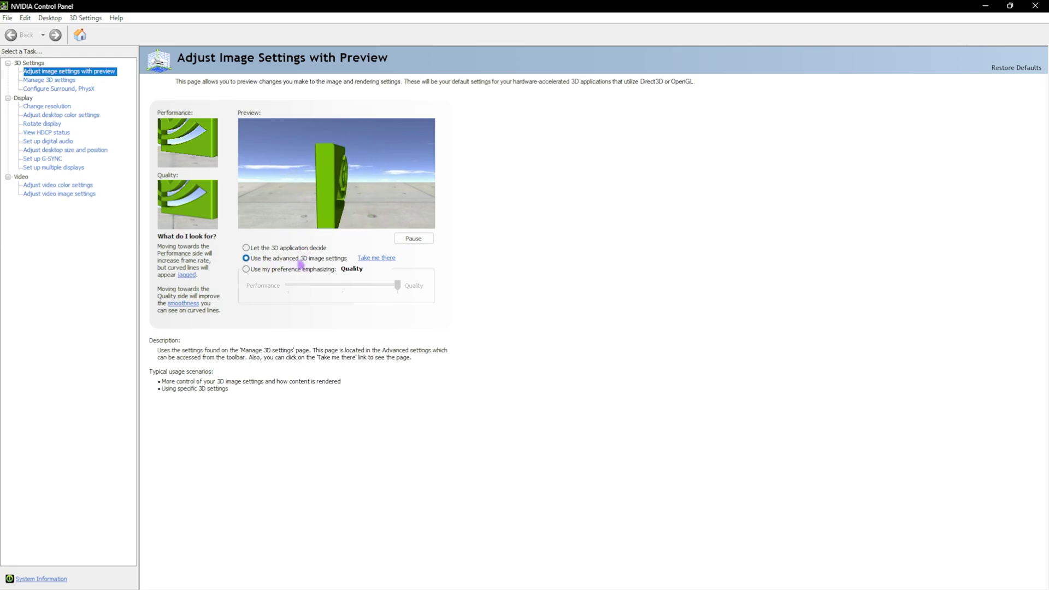
Follow the Take me there link to the Manage 3D settings global feature list
left_click(363, 262)
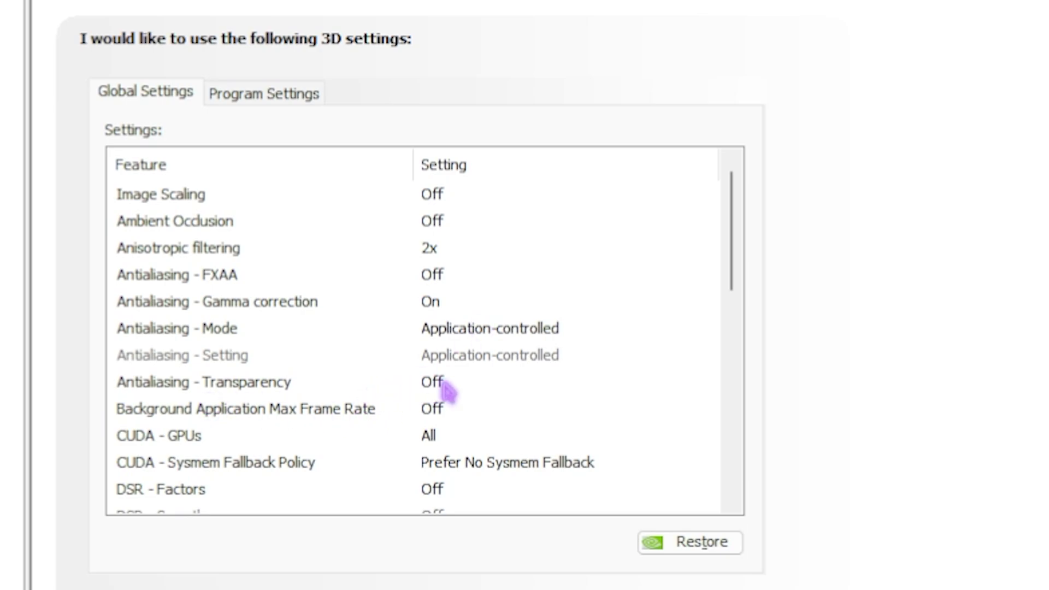
Turn on Background Application Max Frame Rate at 30 FPS
scroll(445, 389, "down", 1)
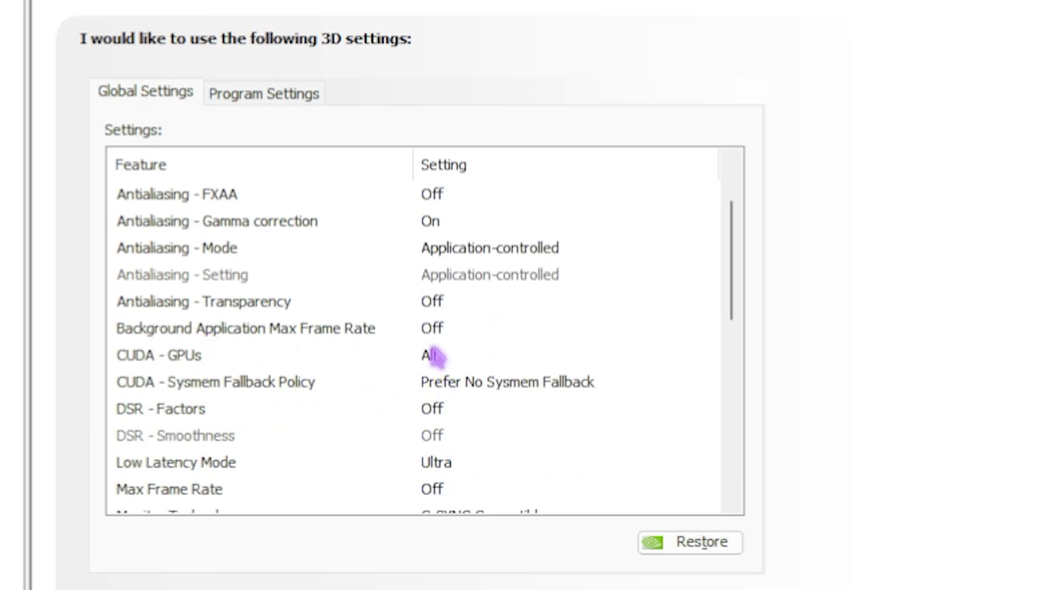
left_click(433, 331)
left_click(433, 331)
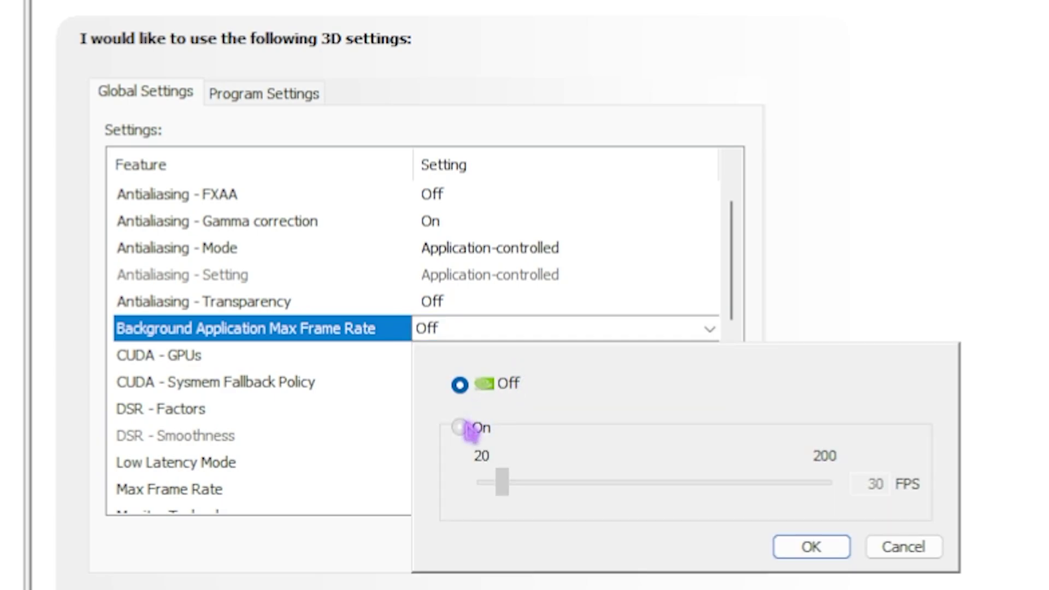
left_click(461, 428)
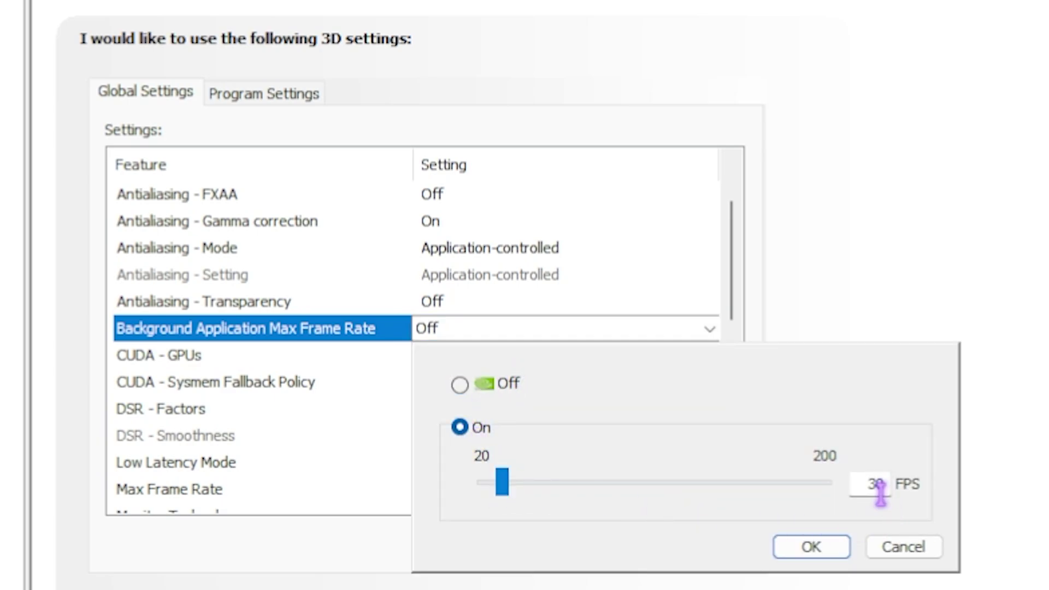
left_click(840, 547)
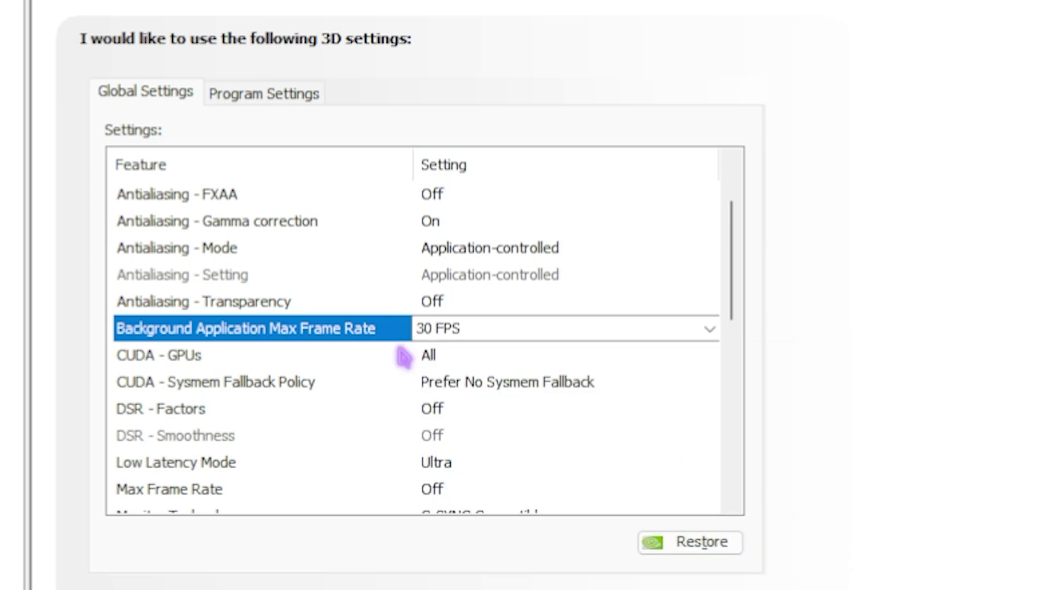
Keep CUDA - GPUs at All GPUs and Sysmem Fallback Policy at Prefer No Sysmem Fallback
left_click(532, 361)
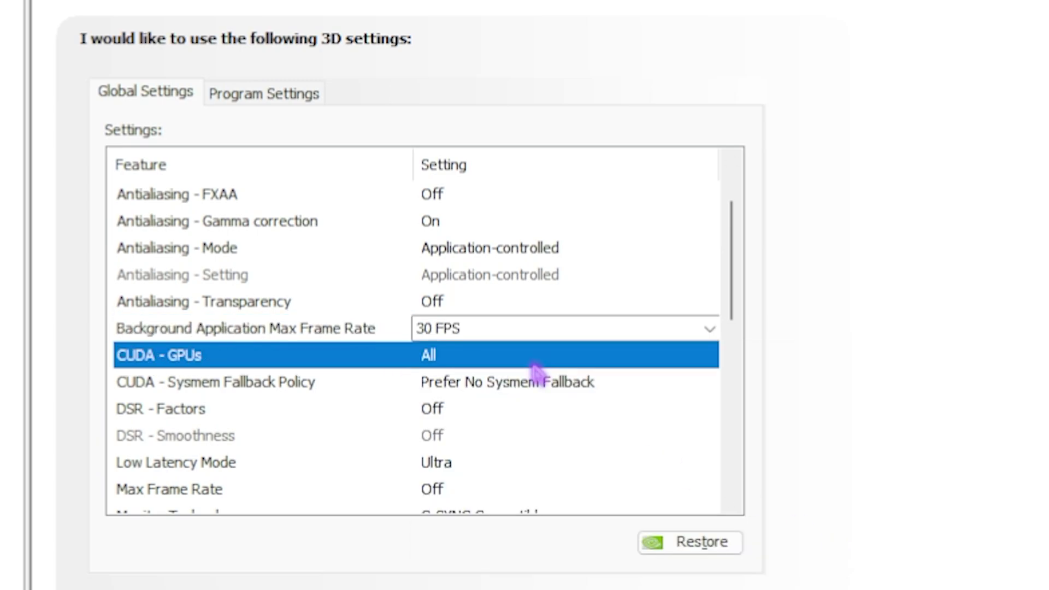
left_click(533, 363)
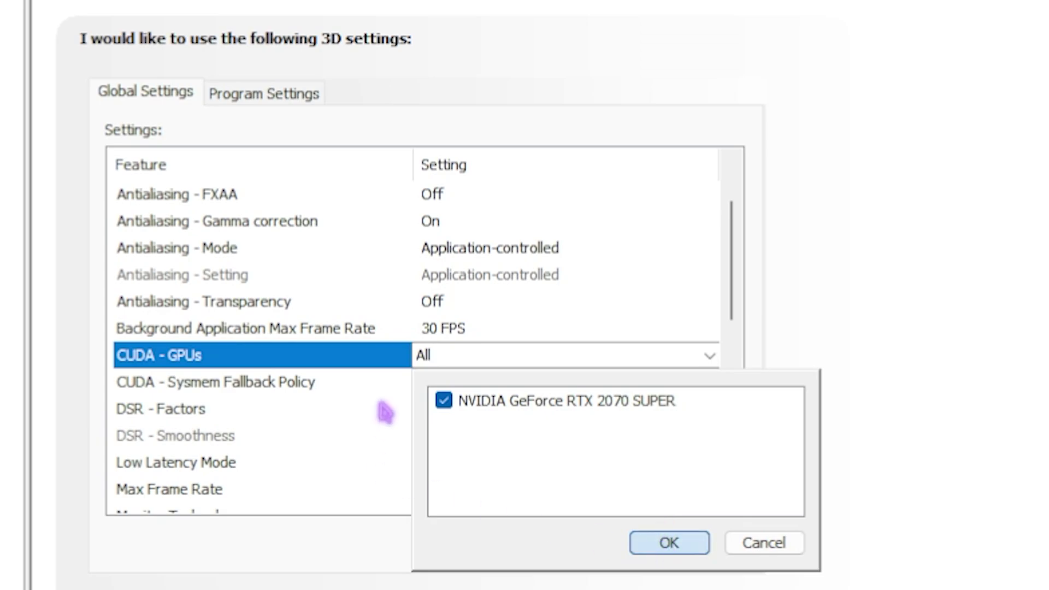
left_click(385, 413)
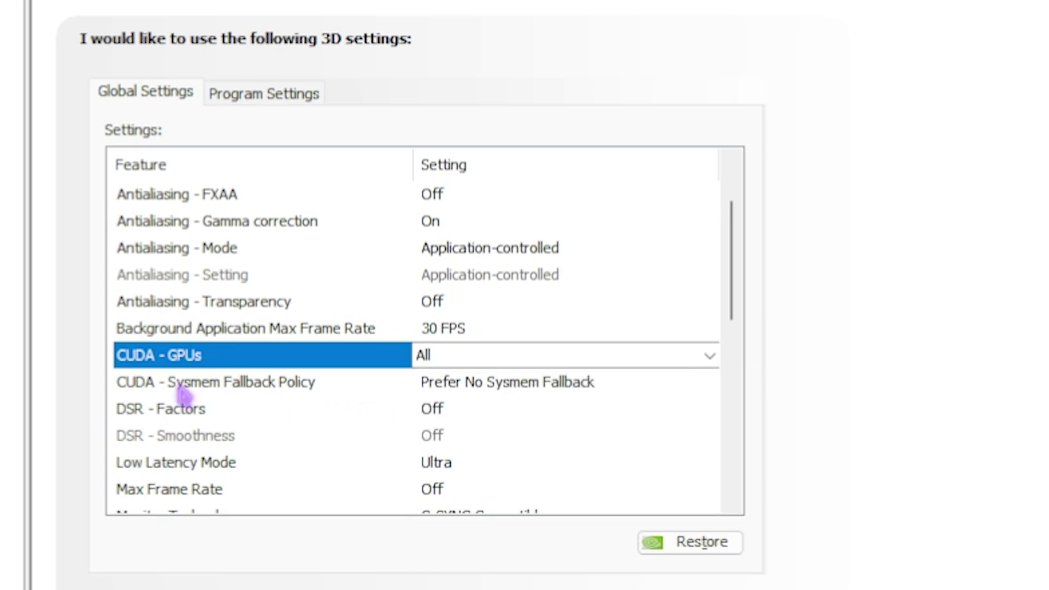
left_click(464, 387)
left_click(506, 389)
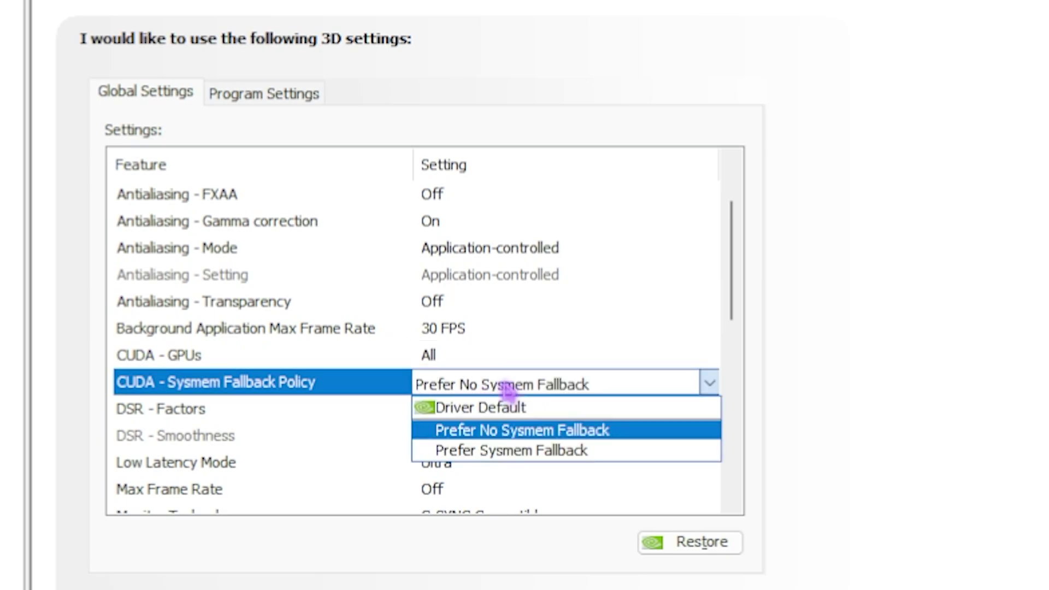
left_click(504, 431)
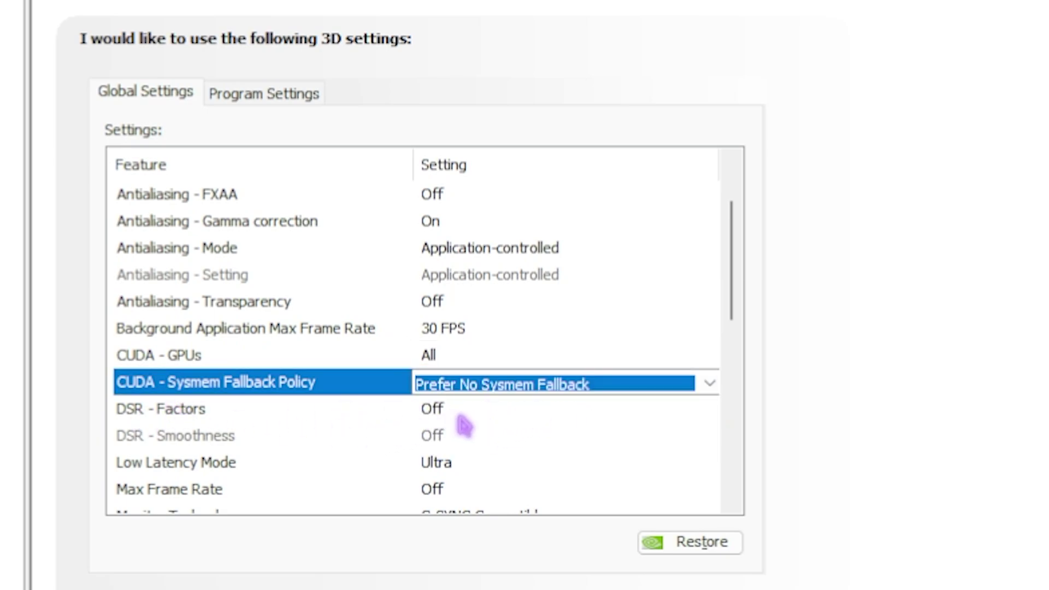
Keep Low Latency Mode at Ultra and Monitor Technology at G-SYNC Compatible
scroll(464, 426, "down", 1)
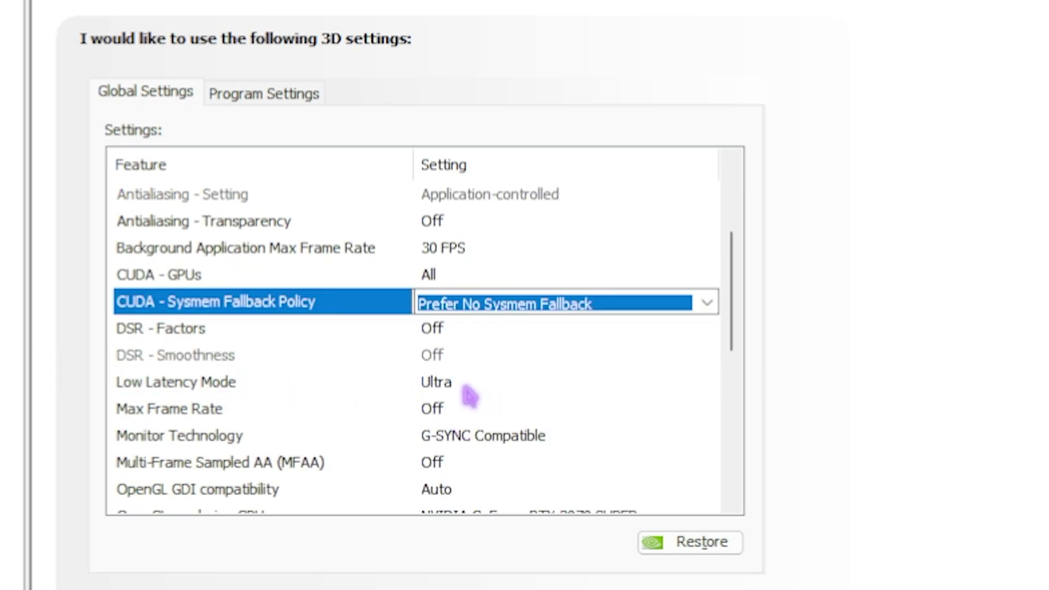
left_click(442, 384)
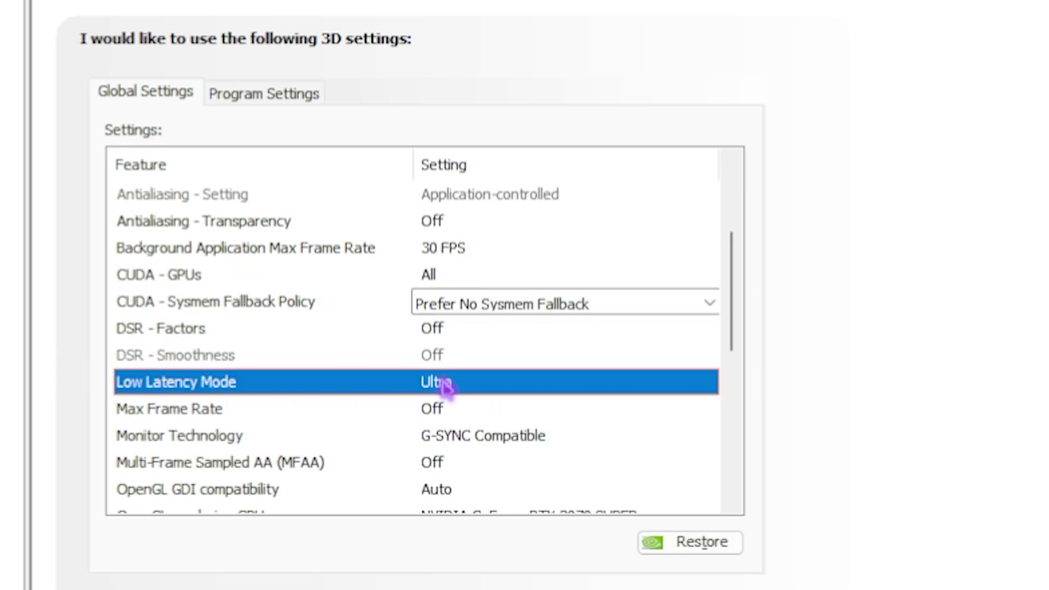
left_click(444, 384)
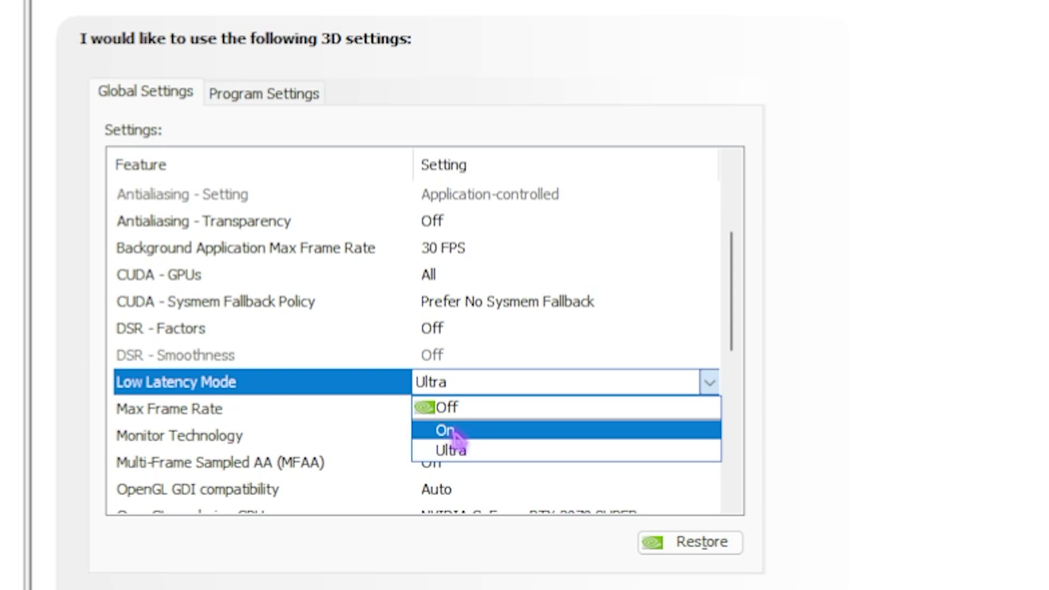
left_click(358, 383)
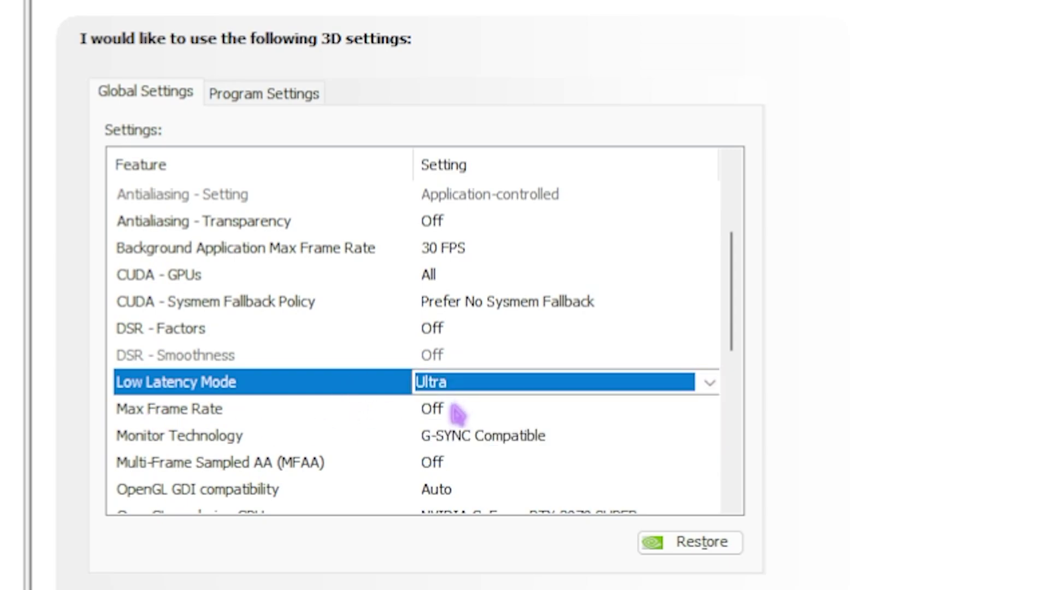
left_click(440, 440)
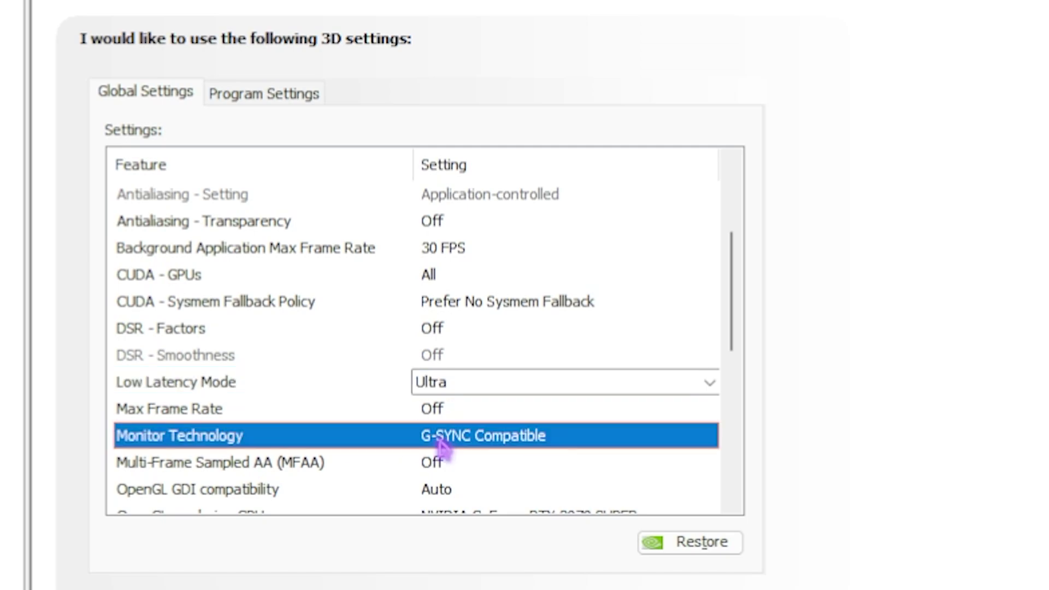
left_click(469, 440)
left_click(471, 442)
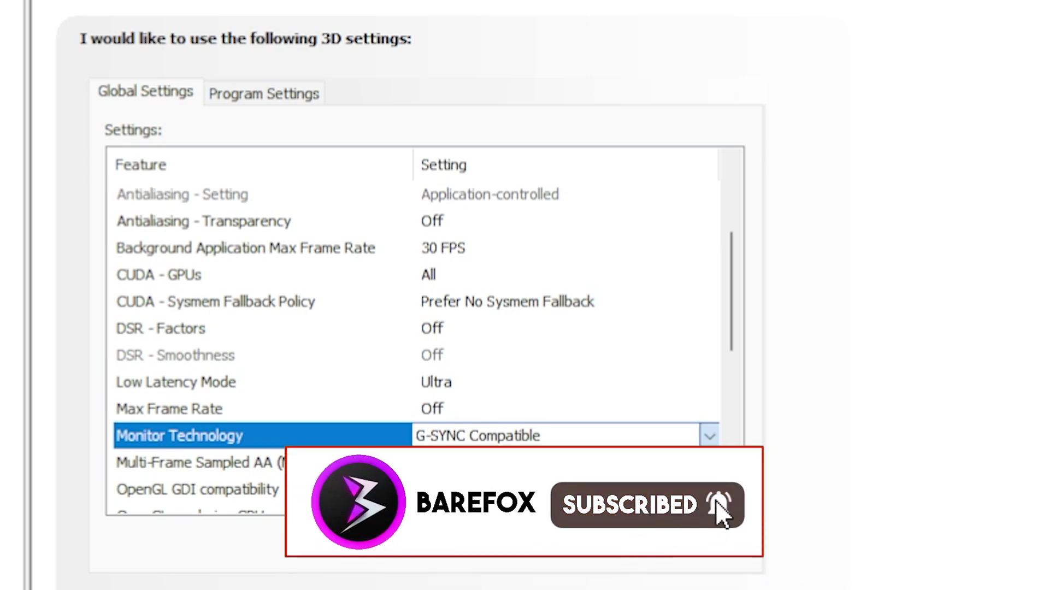
left_click(399, 441)
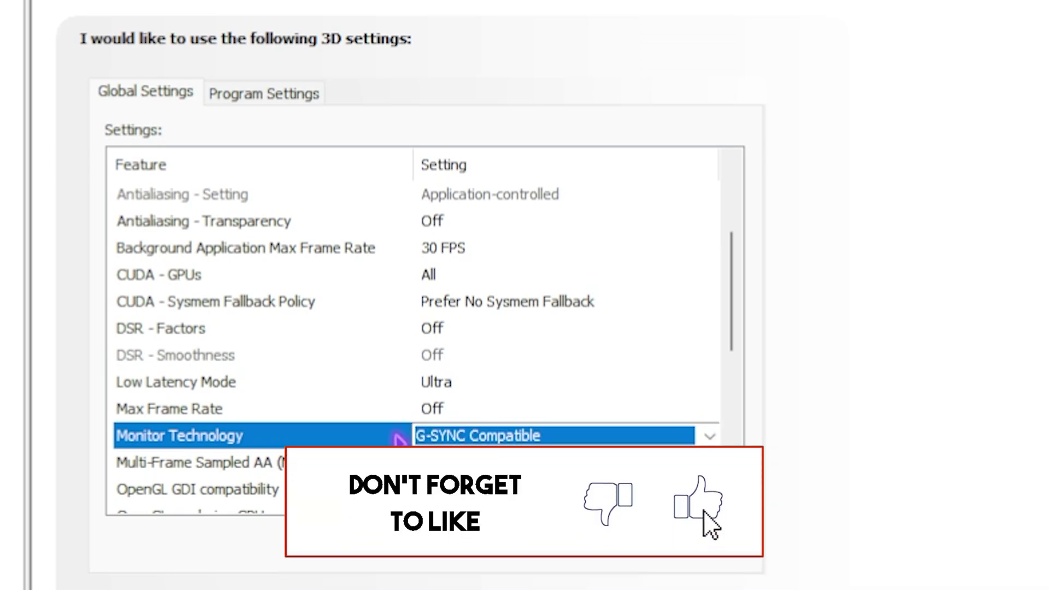
scroll(399, 441, "down", 1)
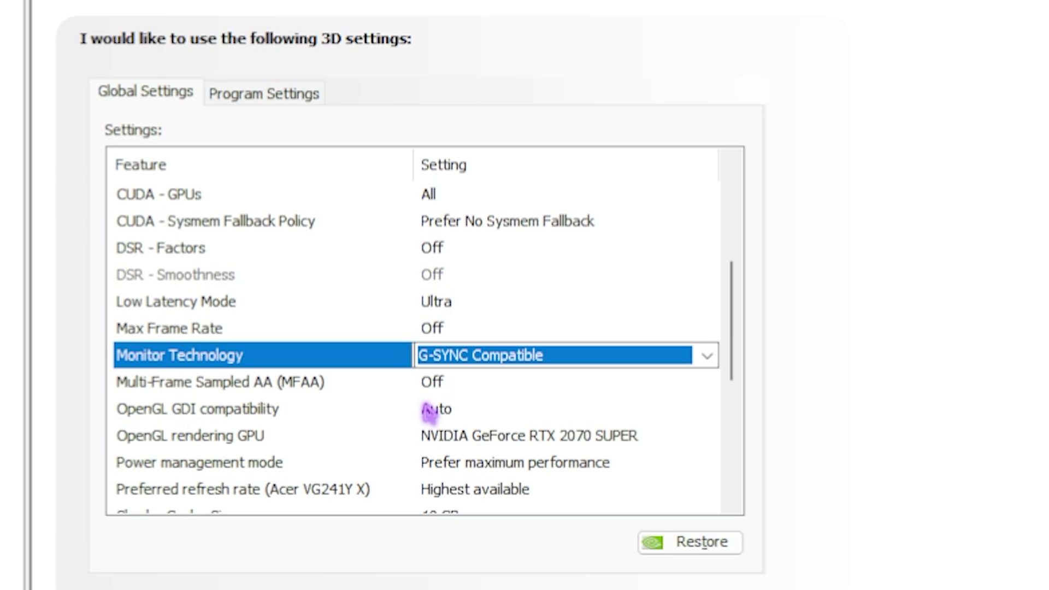
scroll(429, 413, "down", 1)
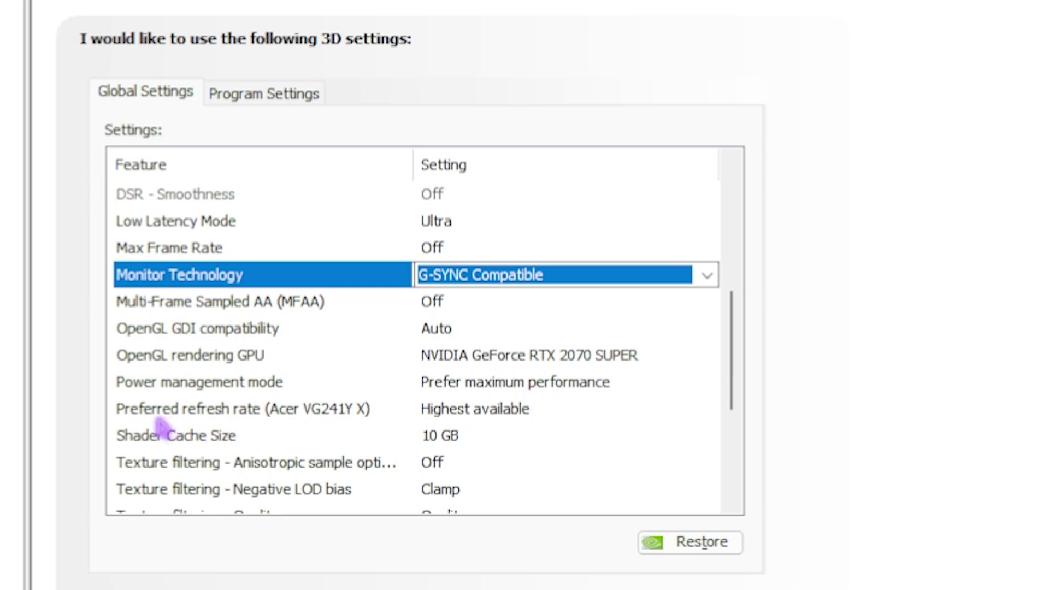
Keep the preferred refresh rate at Highest available and the shader cache size at 10 GB
left_click(497, 421)
left_click(497, 422)
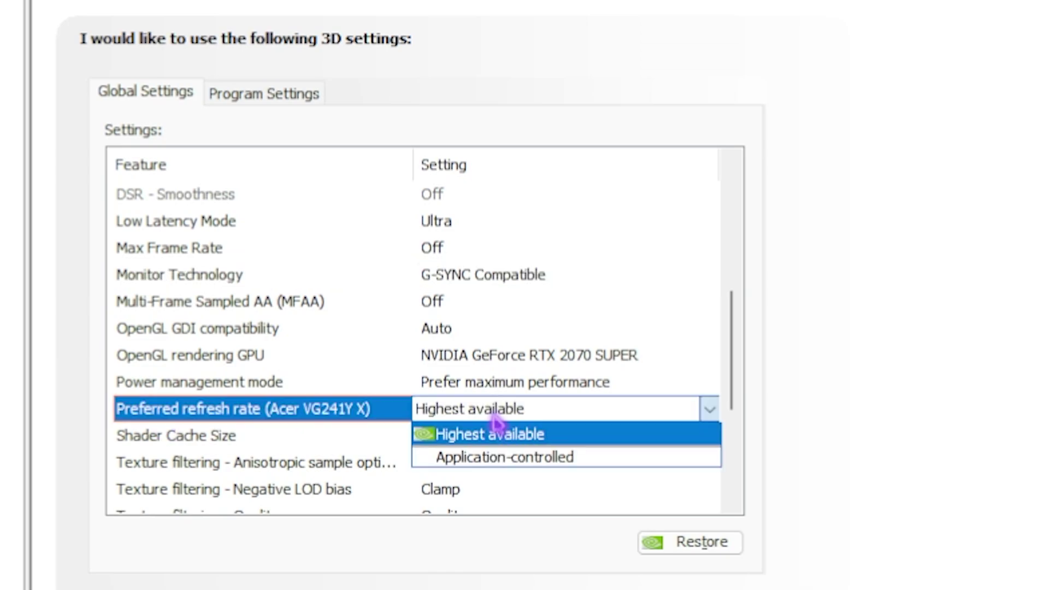
left_click(513, 423)
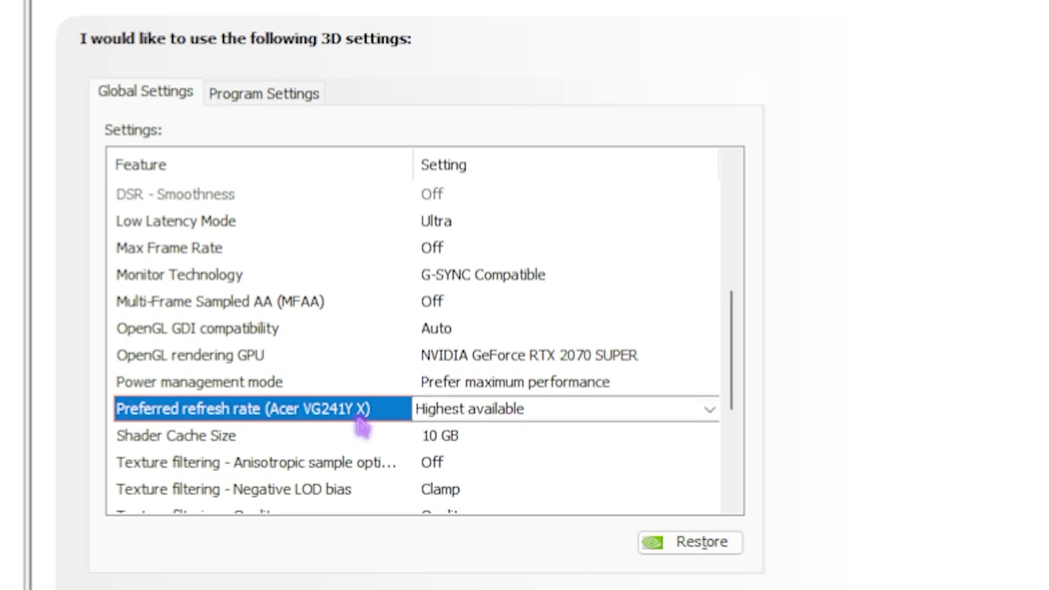
scroll(406, 426, "down", 1)
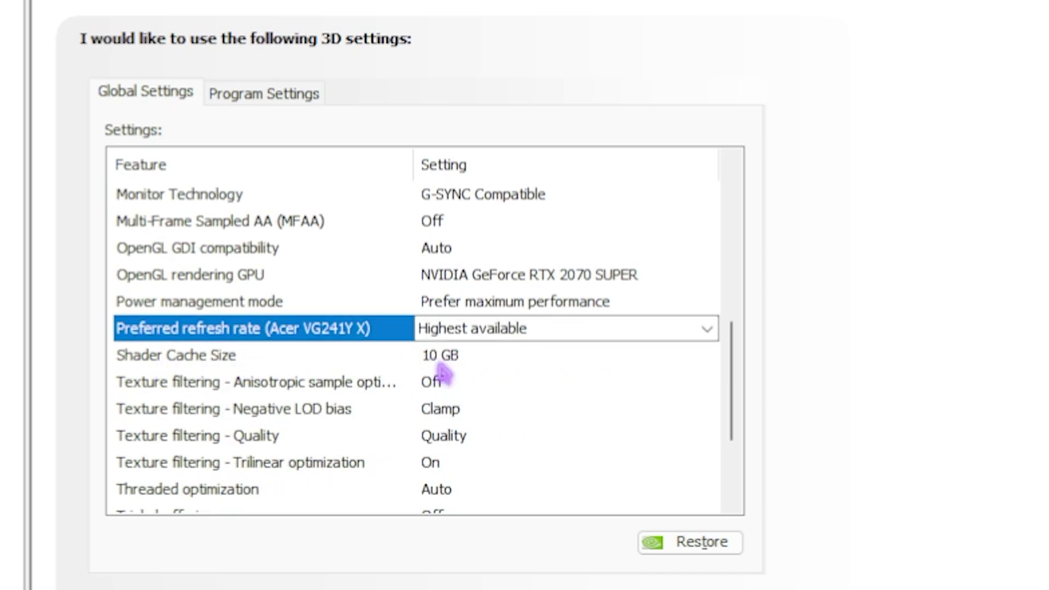
left_click(437, 358)
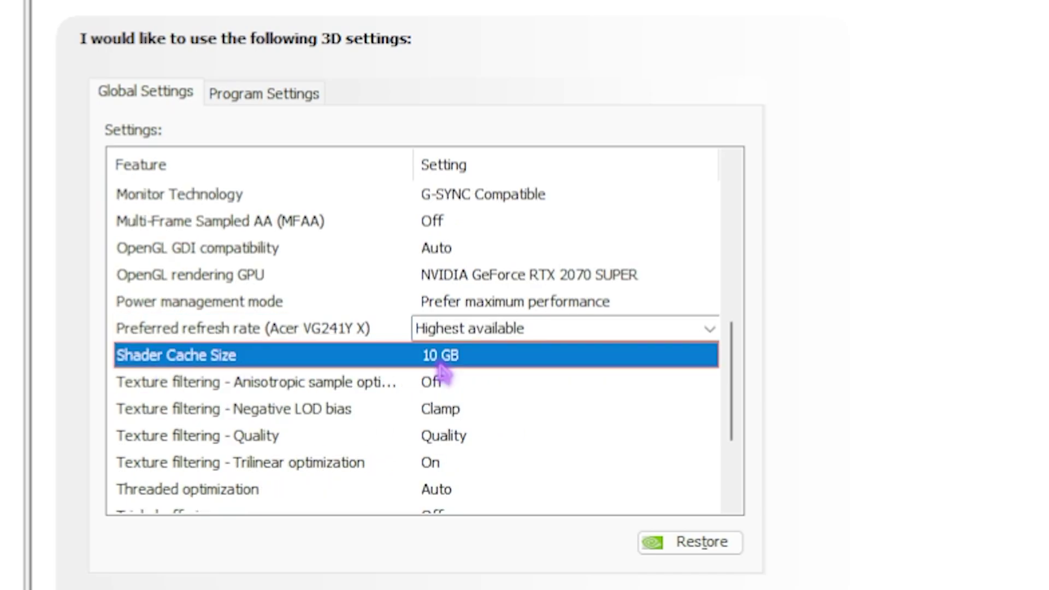
left_click(495, 360)
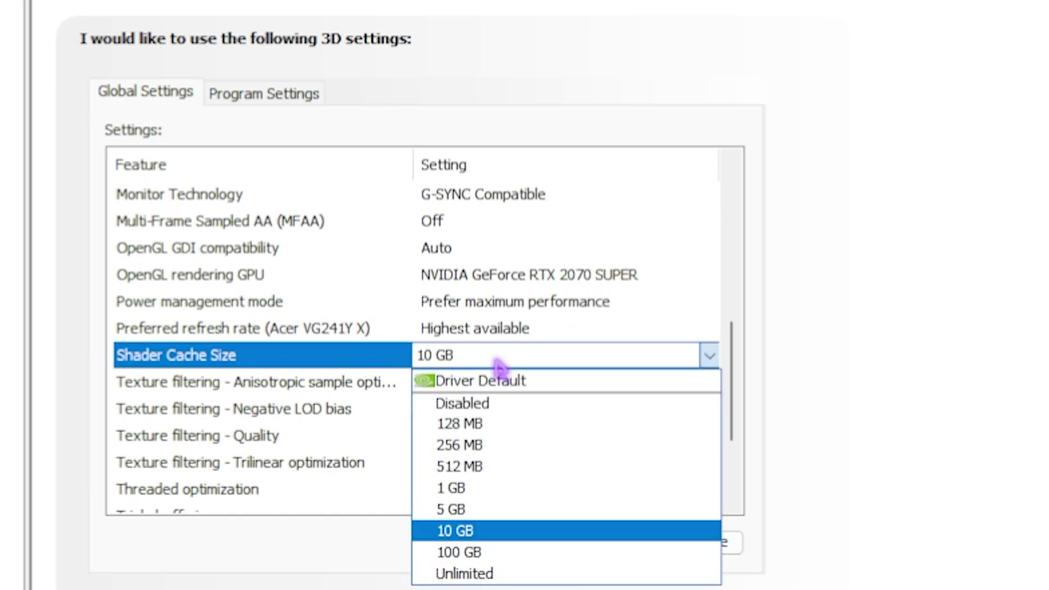
left_click(481, 530)
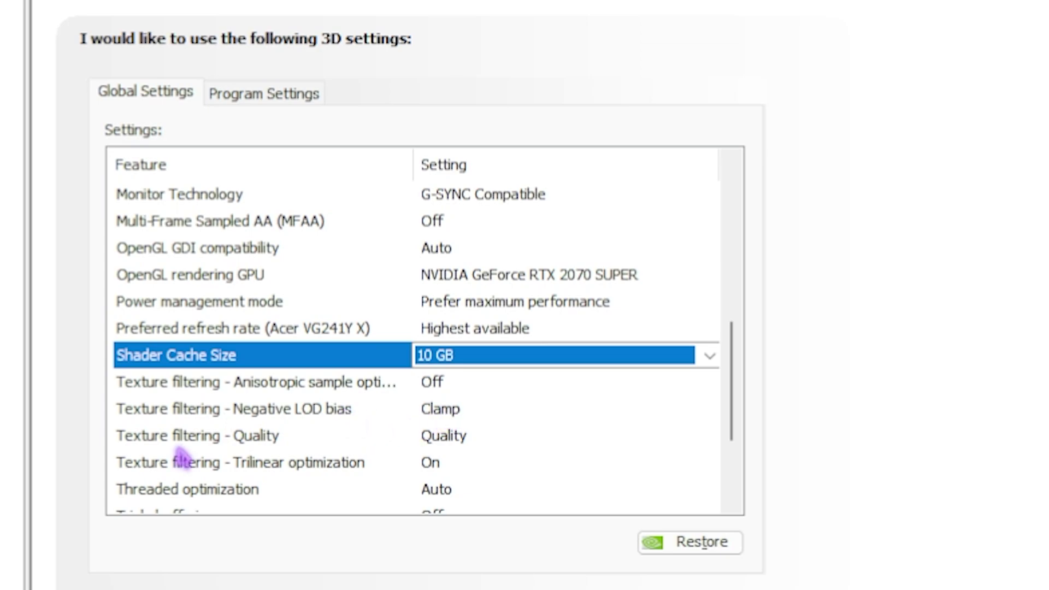
Set Texture filtering - Quality to Performance and turn Threaded optimization On
left_click(466, 447)
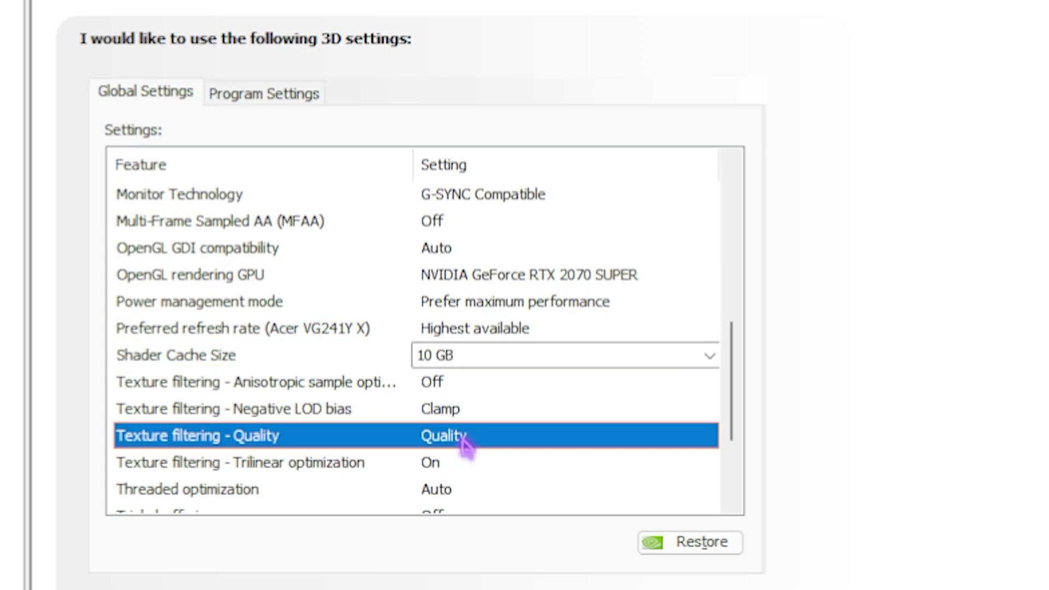
left_click(489, 437)
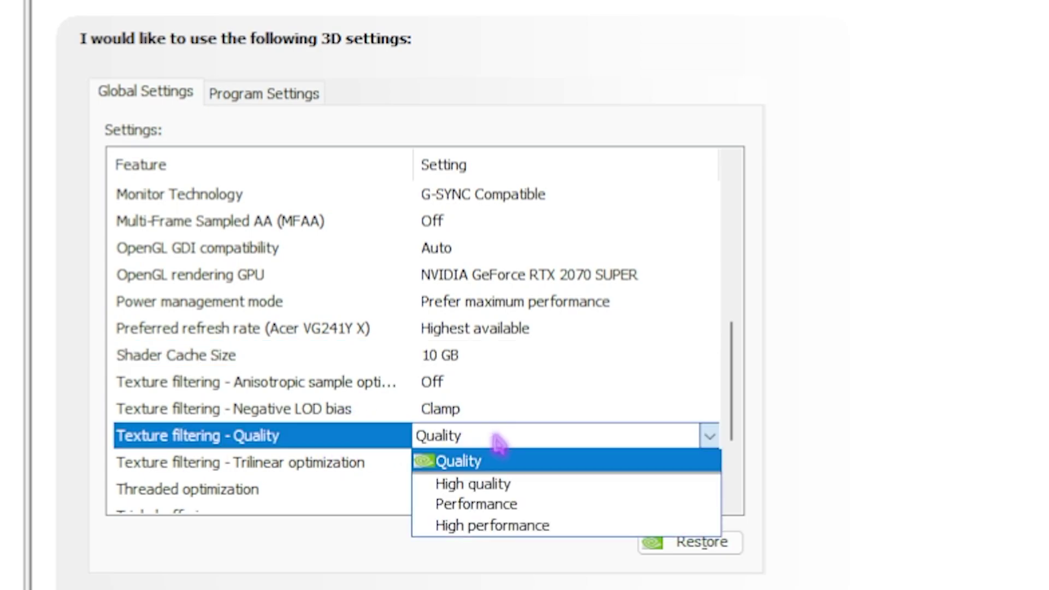
left_click(490, 504)
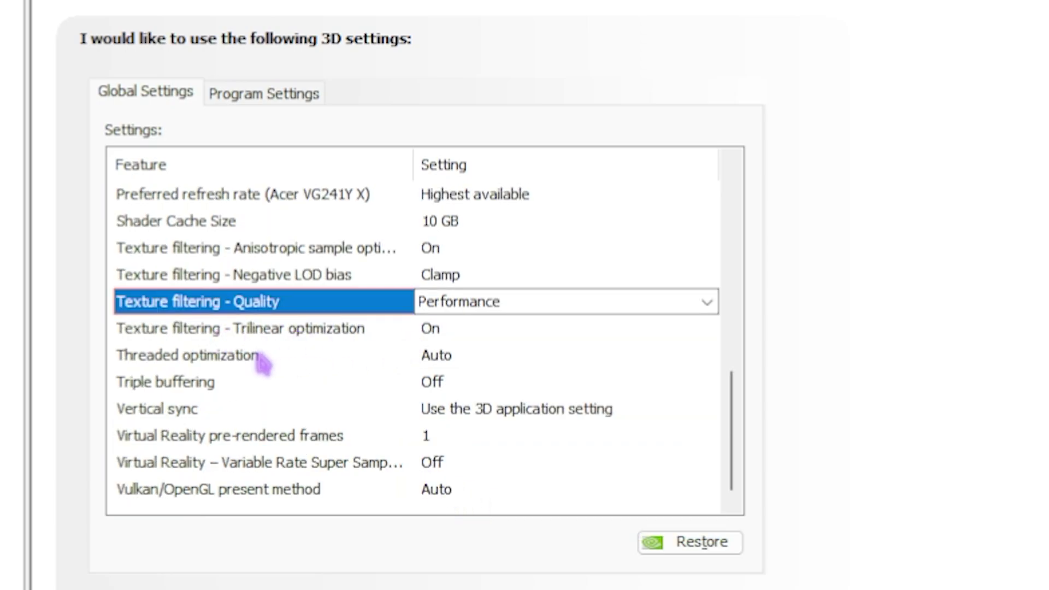
left_click(440, 361)
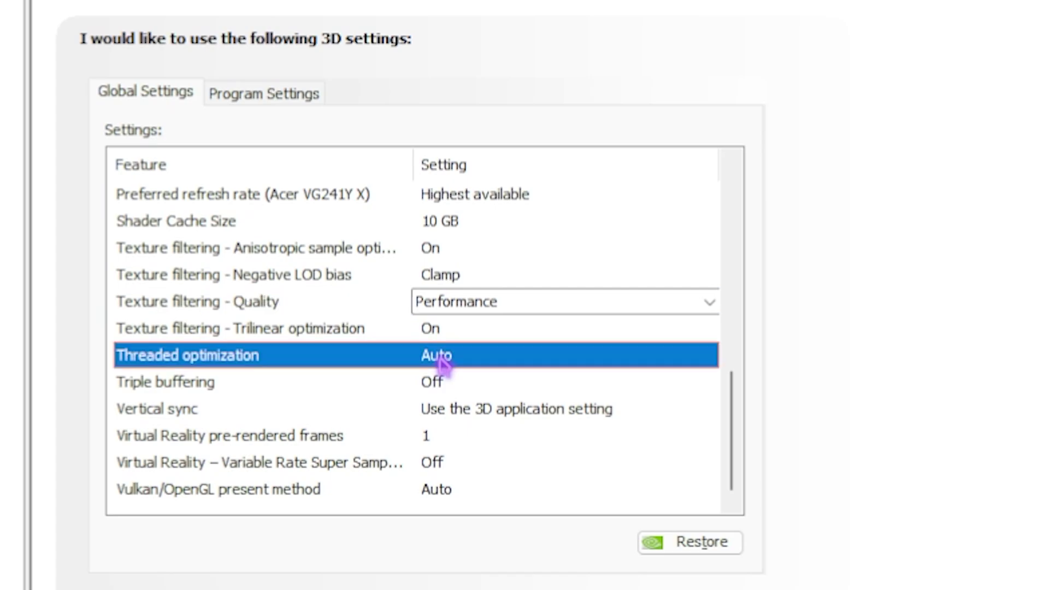
left_click(441, 362)
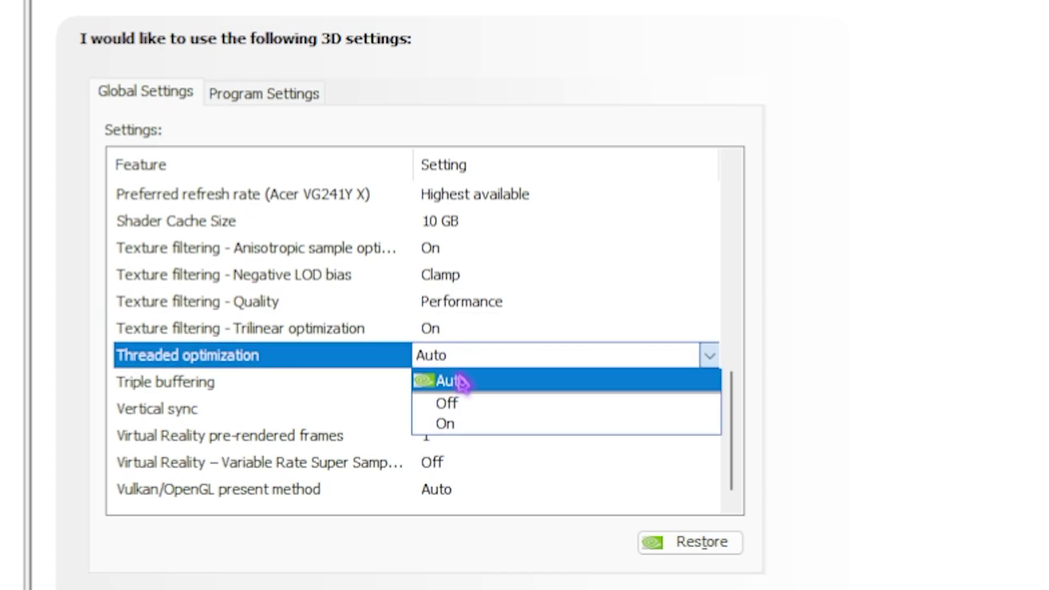
left_click(453, 424)
scroll(455, 422, "up", 10)
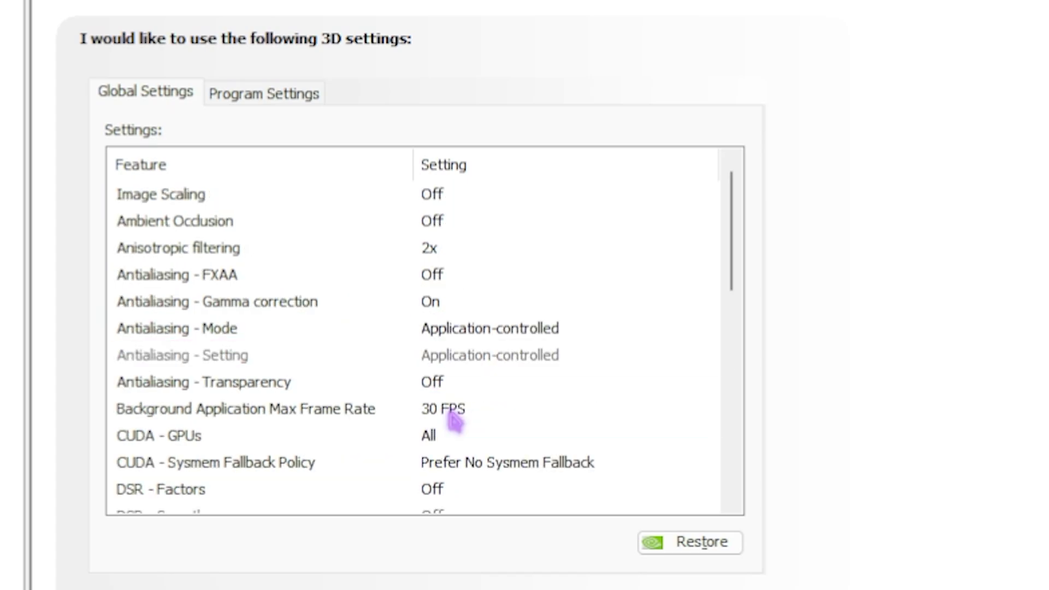
scroll(455, 422, "down", 10)
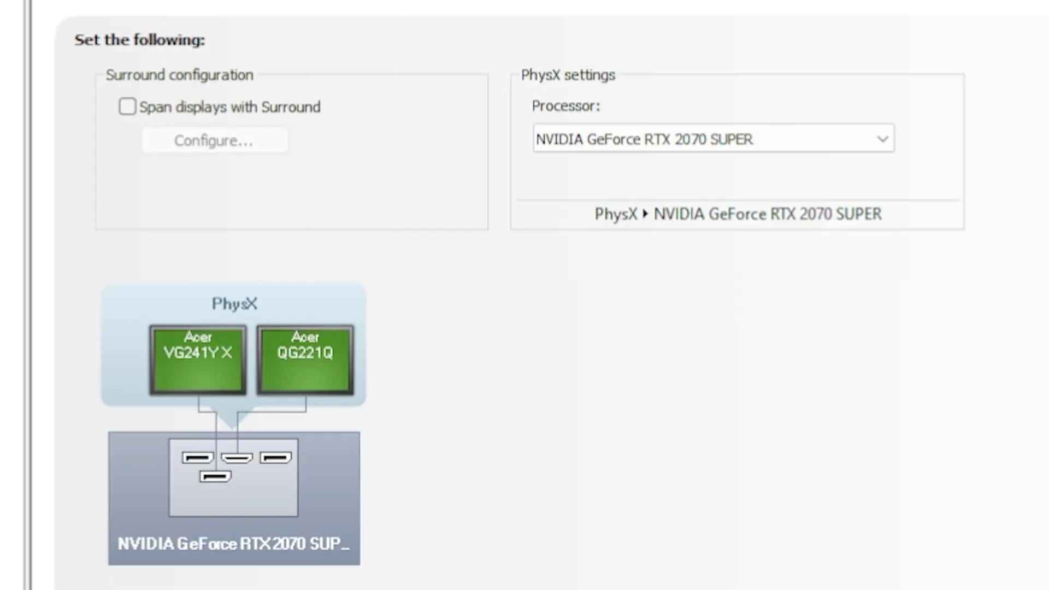
Keep NVIDIA GeForce RTX 2070 SUPER selected as the PhysX processor
left_click(637, 143)
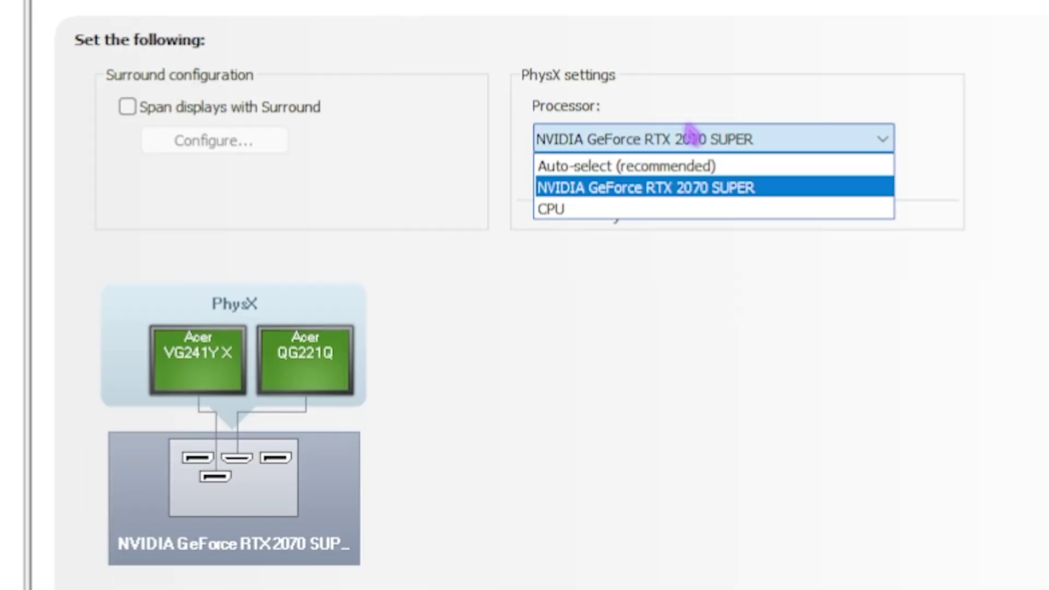
left_click(623, 191)
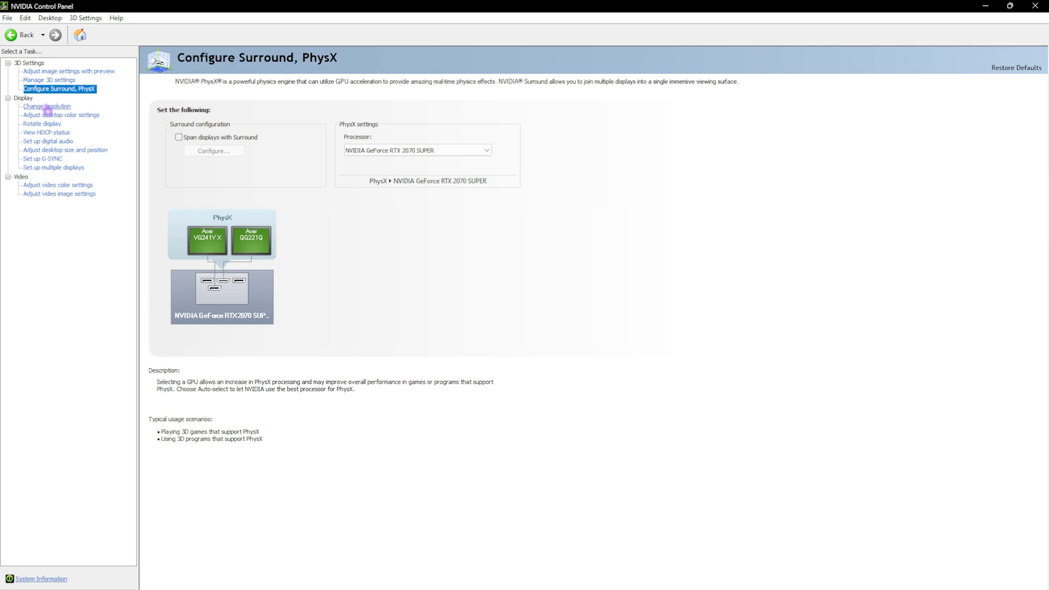
On Change Resolution, keep the Acer VG241Y X at 1920 × 1080 and 240Hz
left_click(47, 107)
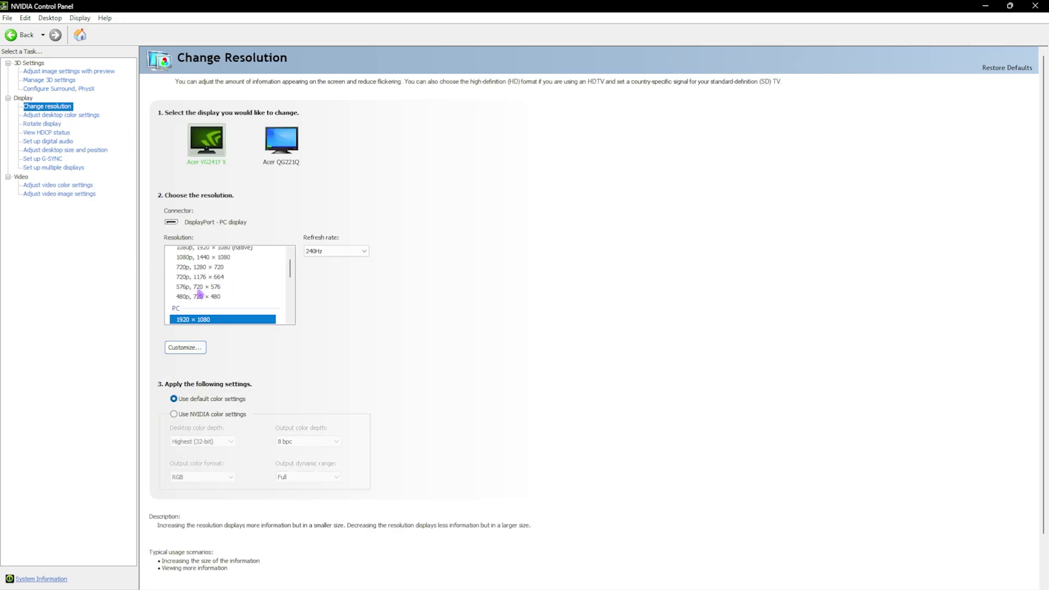
scroll(220, 281, "up", 2)
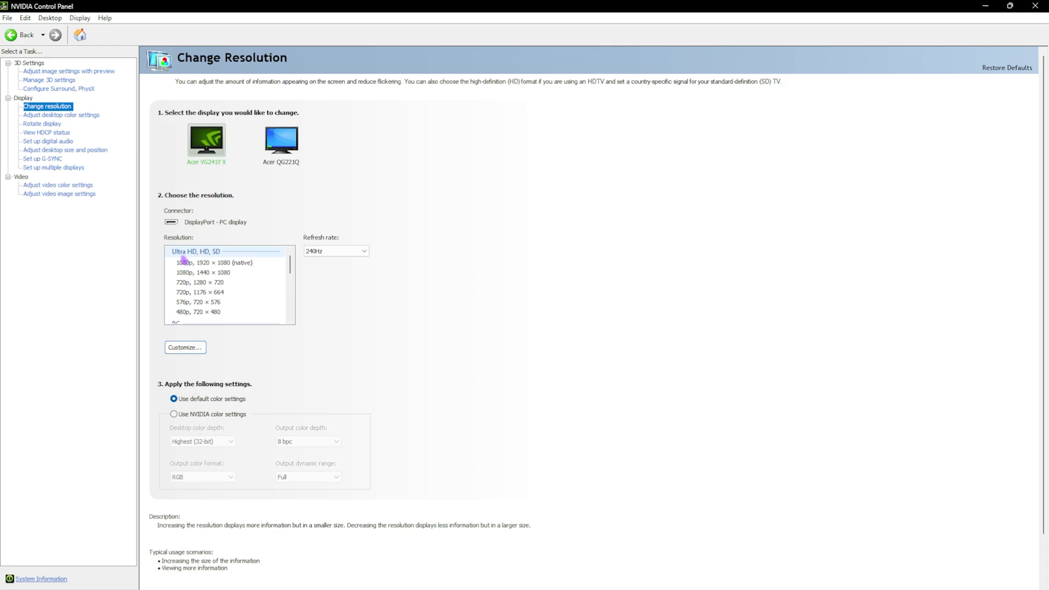
scroll(184, 261, "down", 2)
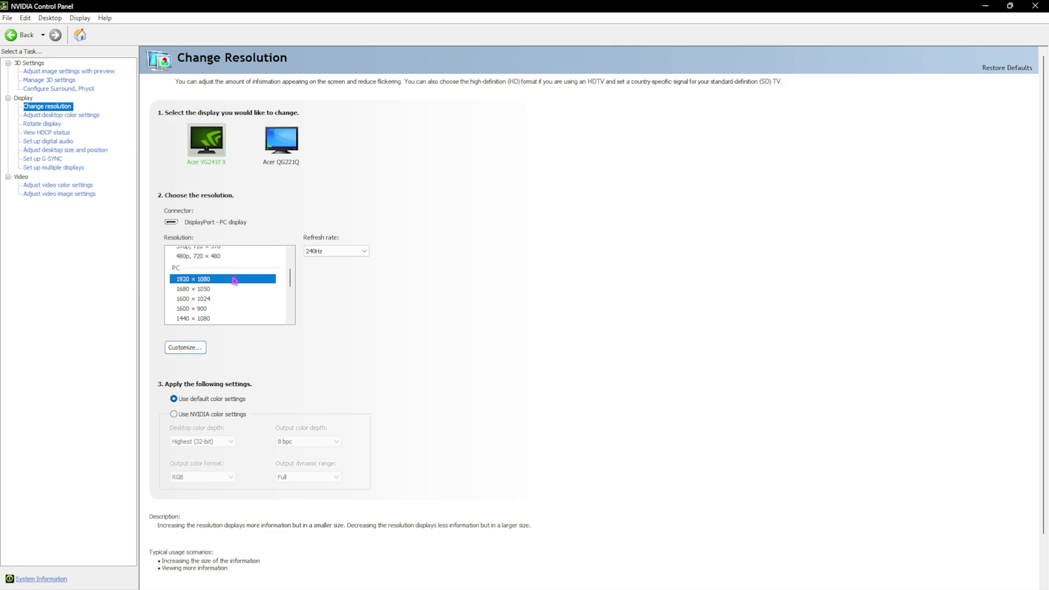
left_click(325, 253)
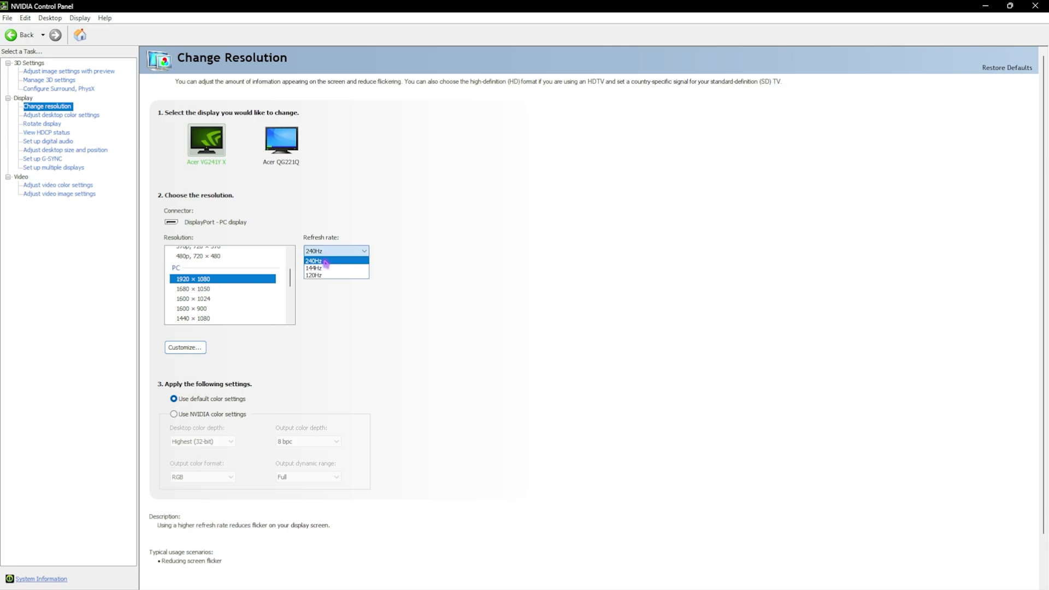
left_click(327, 262)
left_click(333, 251)
left_click(331, 261)
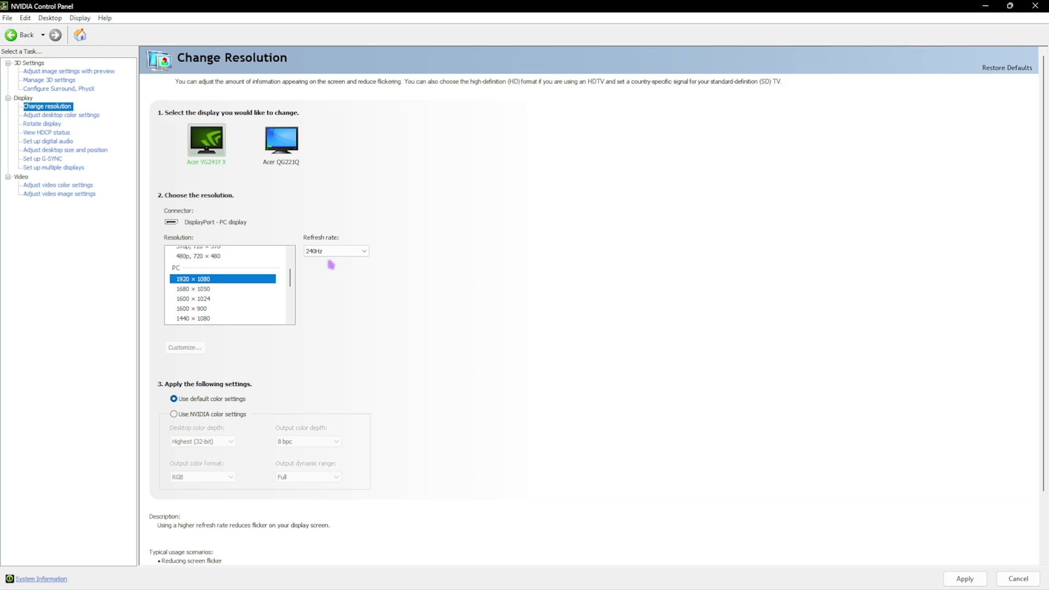
Switch to NVIDIA color settings and set the output color depth to 10 bpc
left_click(187, 417)
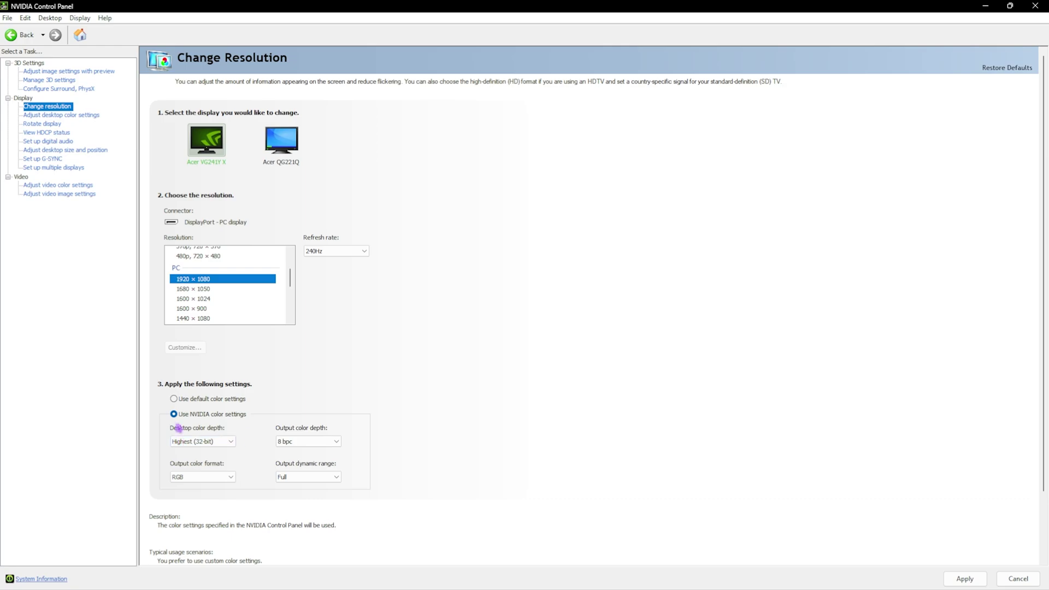
left_click(197, 441)
left_click(198, 455)
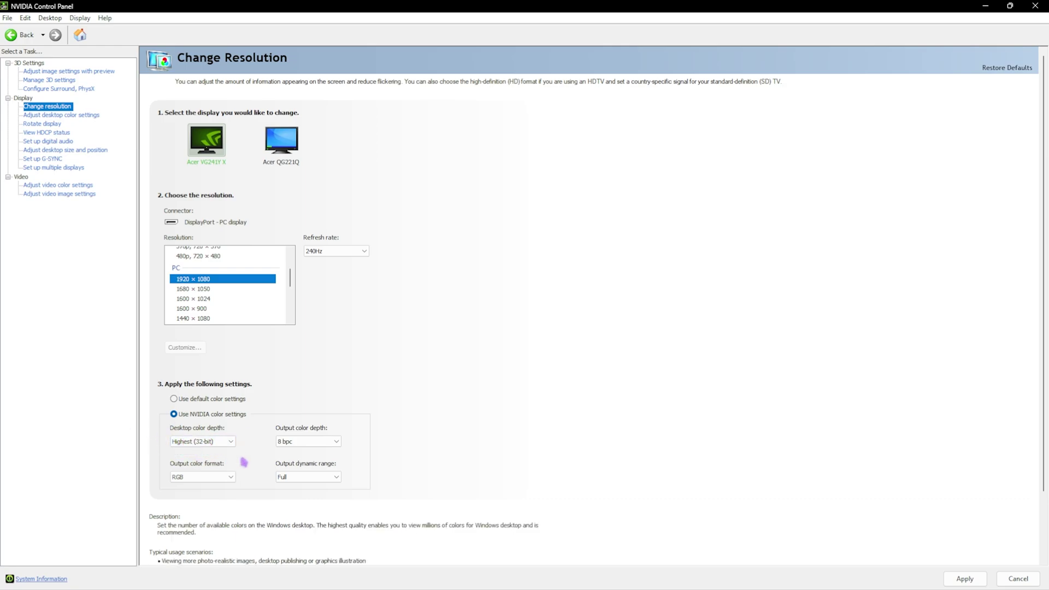
left_click(290, 442)
left_click(289, 459)
left_click(284, 442)
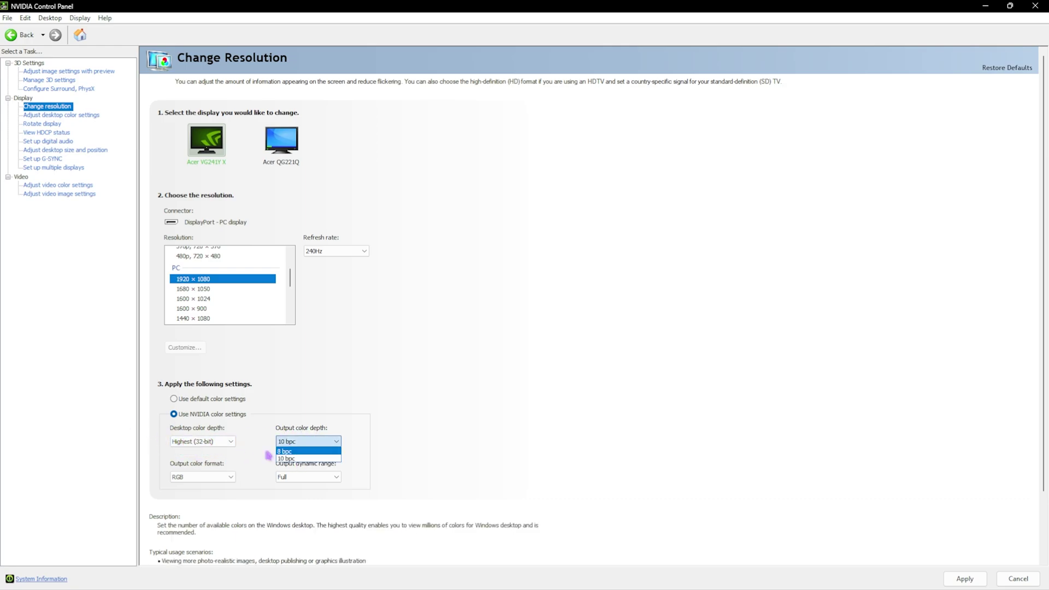
left_click(288, 459)
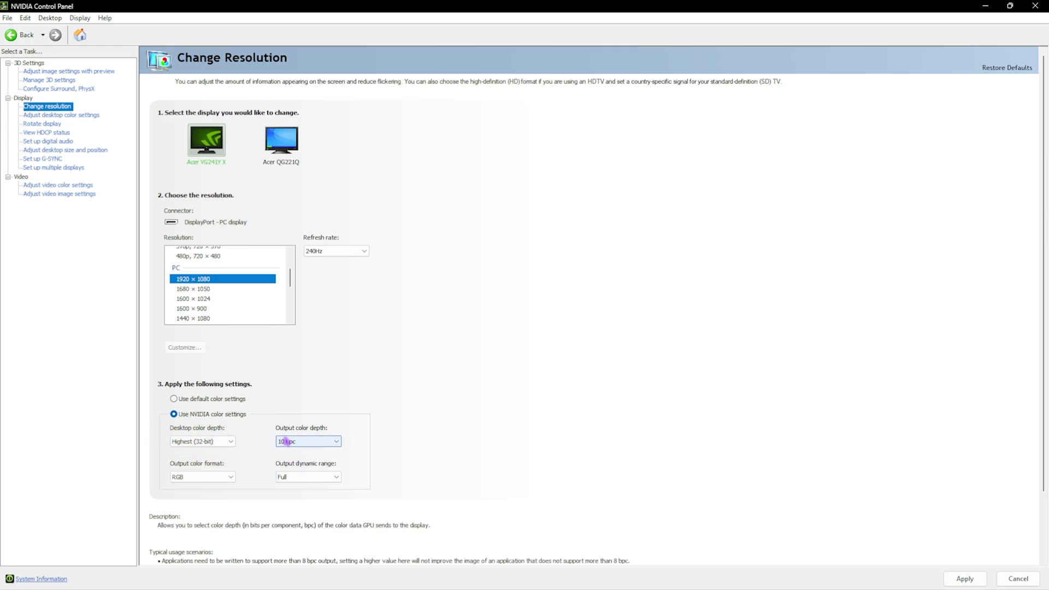
Keep RGB output format and Full dynamic range, then apply and confirm the color settings
left_click(221, 477)
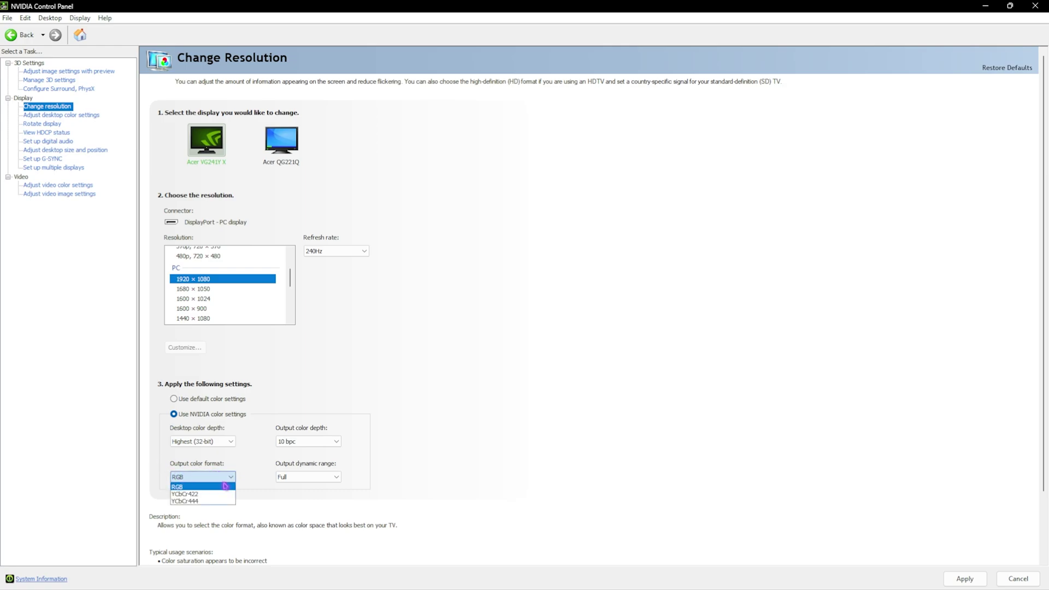
left_click(191, 488)
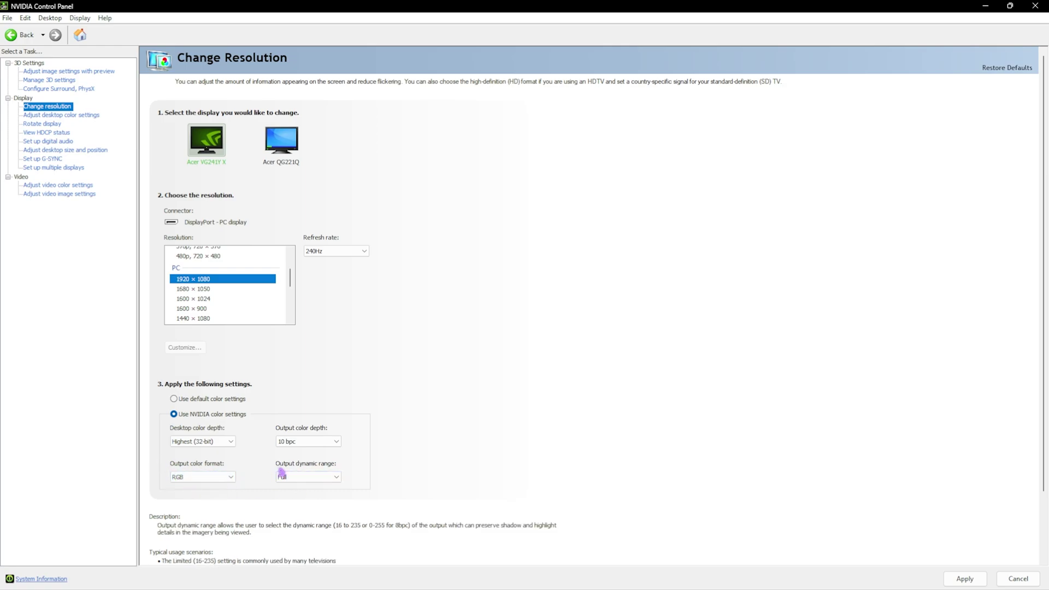
left_click(322, 477)
left_click(191, 476)
scroll(228, 465, "down", 3)
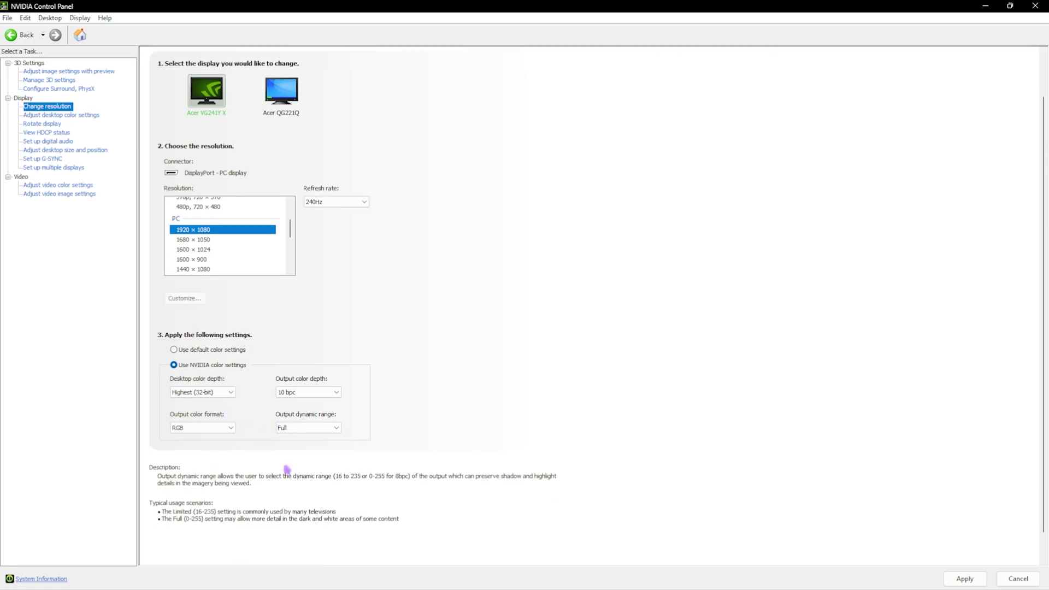
left_click(968, 583)
left_click(570, 317)
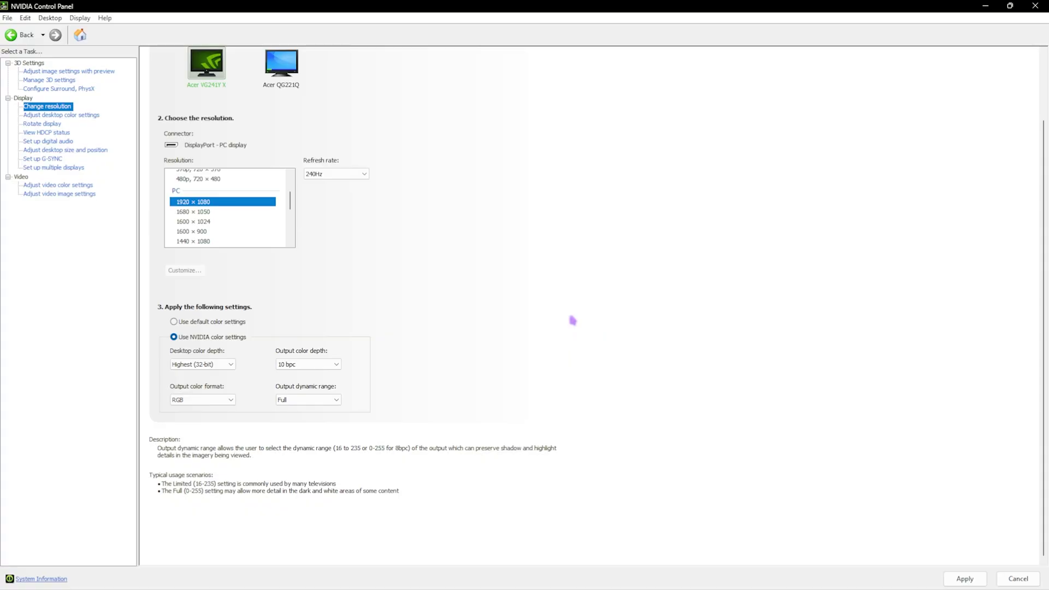
left_click(52, 115)
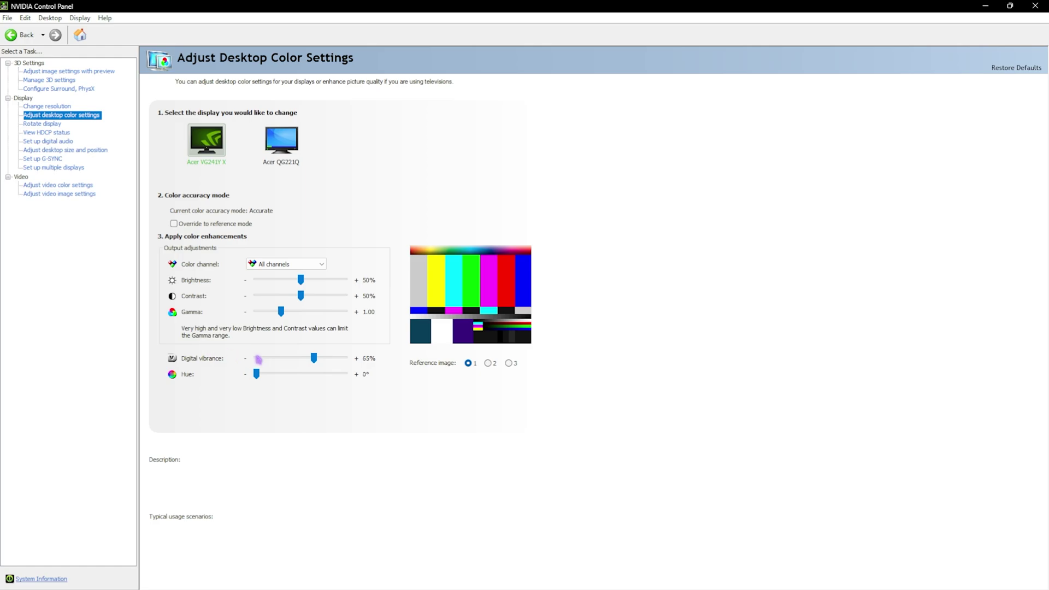
mouse_move(196, 363)
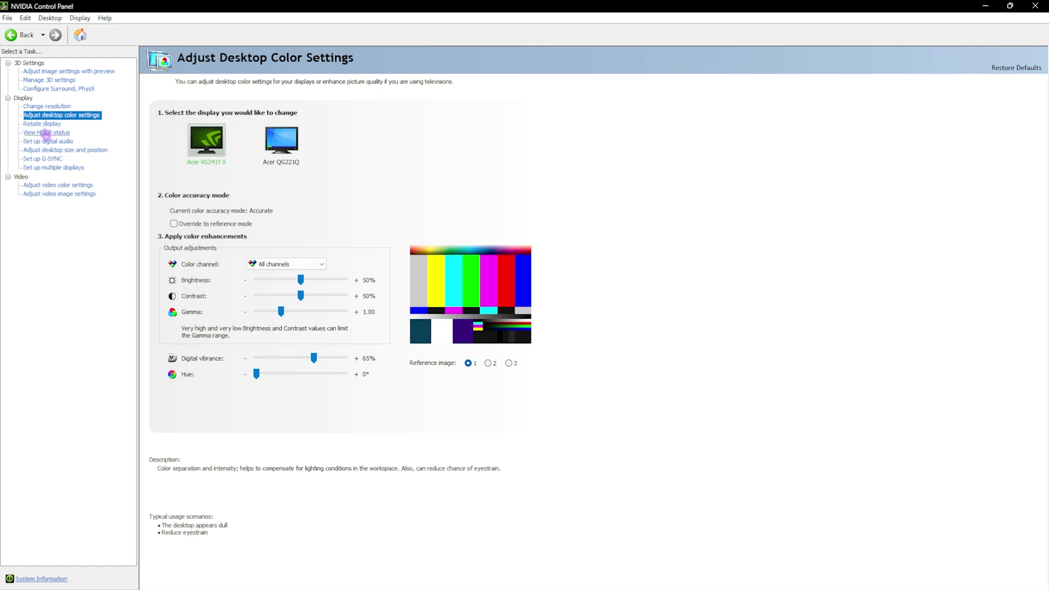
Review desktop size and position at 240Hz for the main monitor, then the Acer QG221Q
left_click(41, 150)
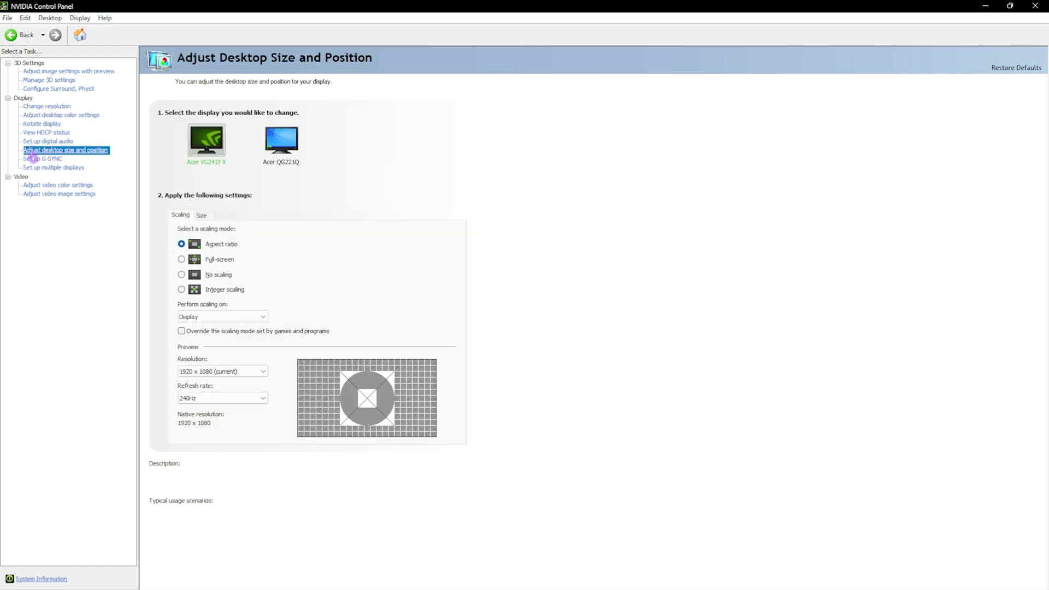
left_click(183, 399)
left_click(189, 410)
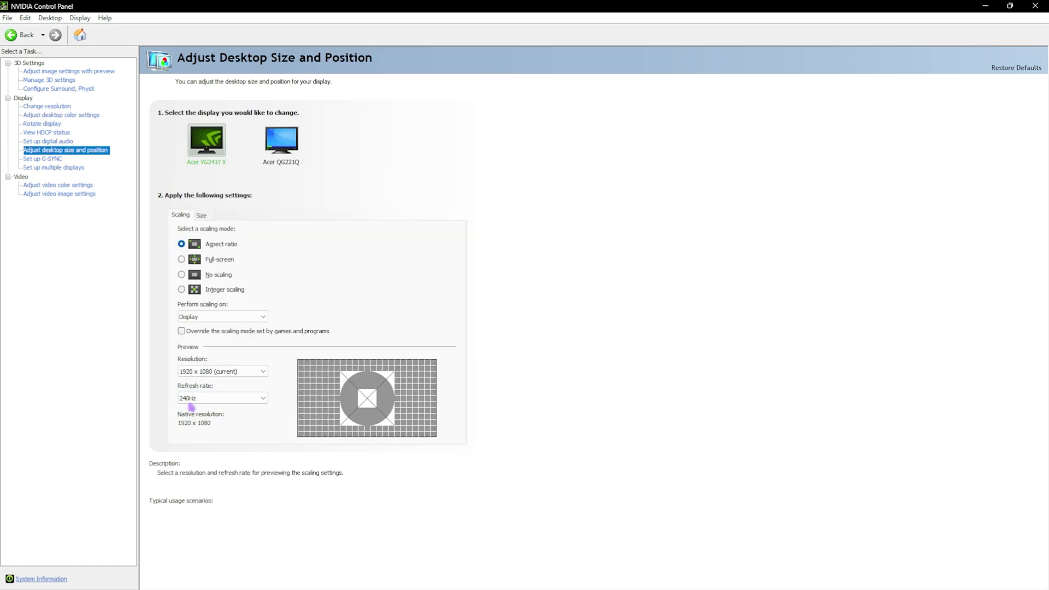
left_click(269, 143)
left_click(206, 399)
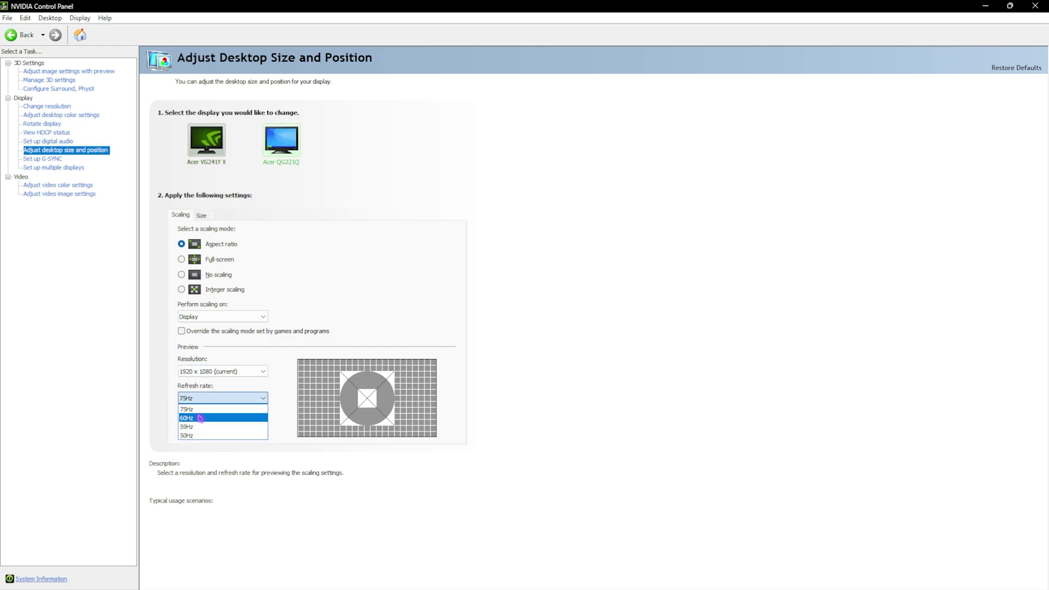
left_click(206, 417)
left_click(55, 186)
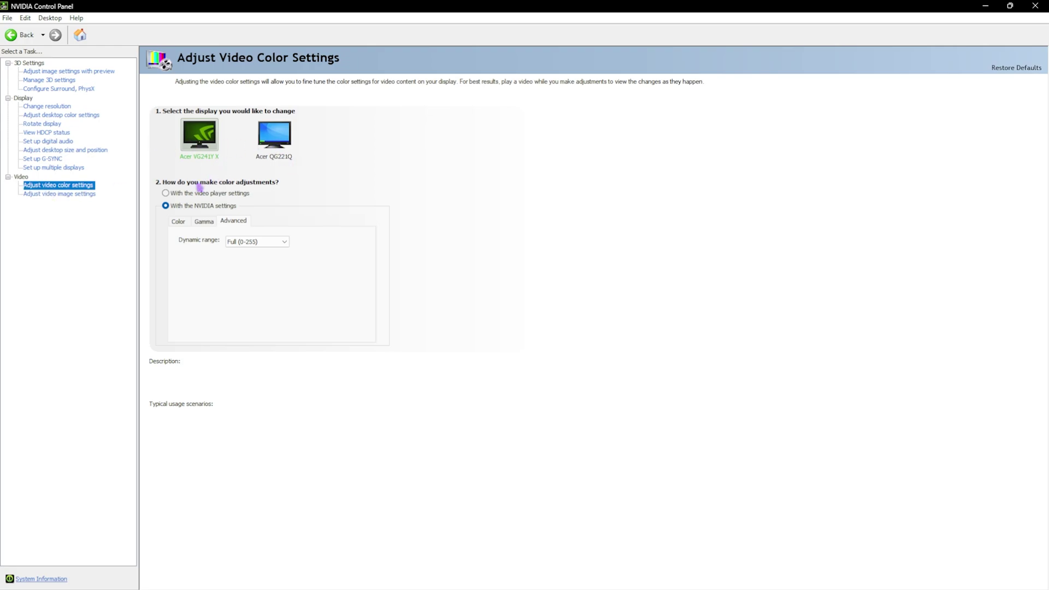
Keep the video dynamic range at Full (0-255) in Adjust video color settings
mouse_move(173, 212)
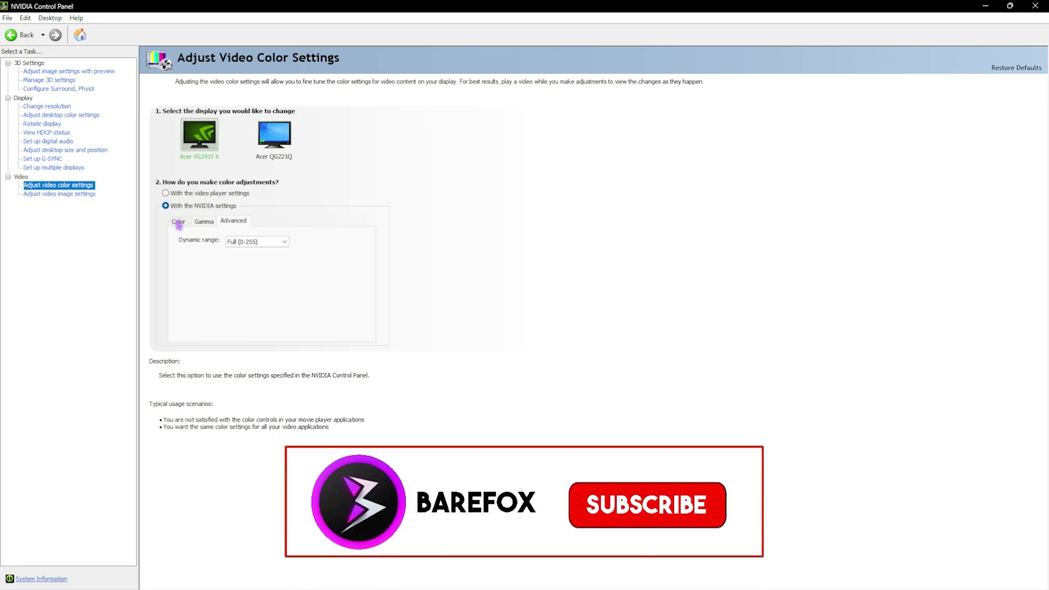
left_click(257, 242)
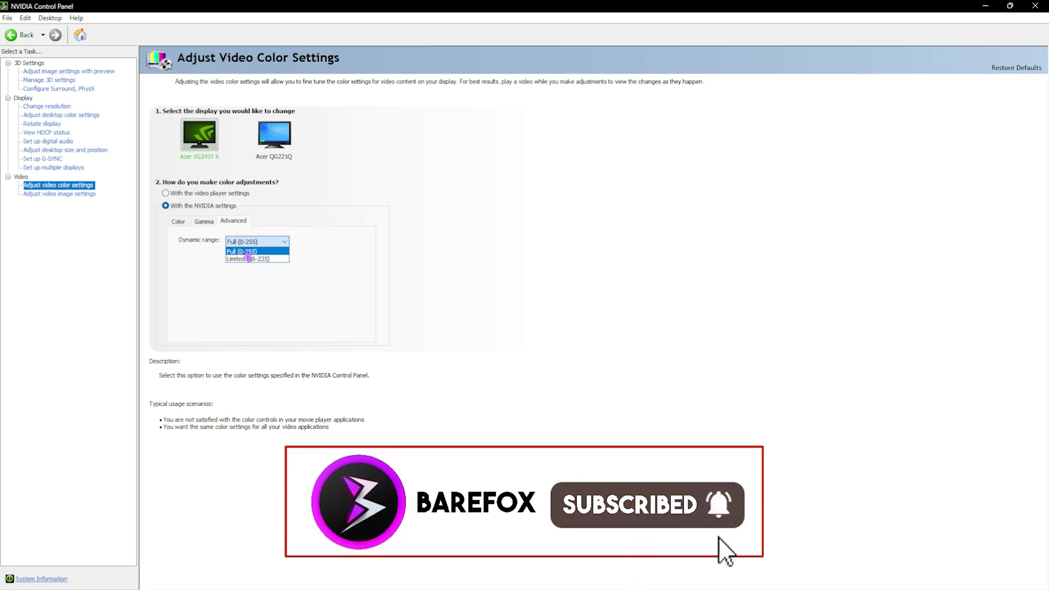
left_click(245, 242)
left_click(244, 241)
left_click(241, 249)
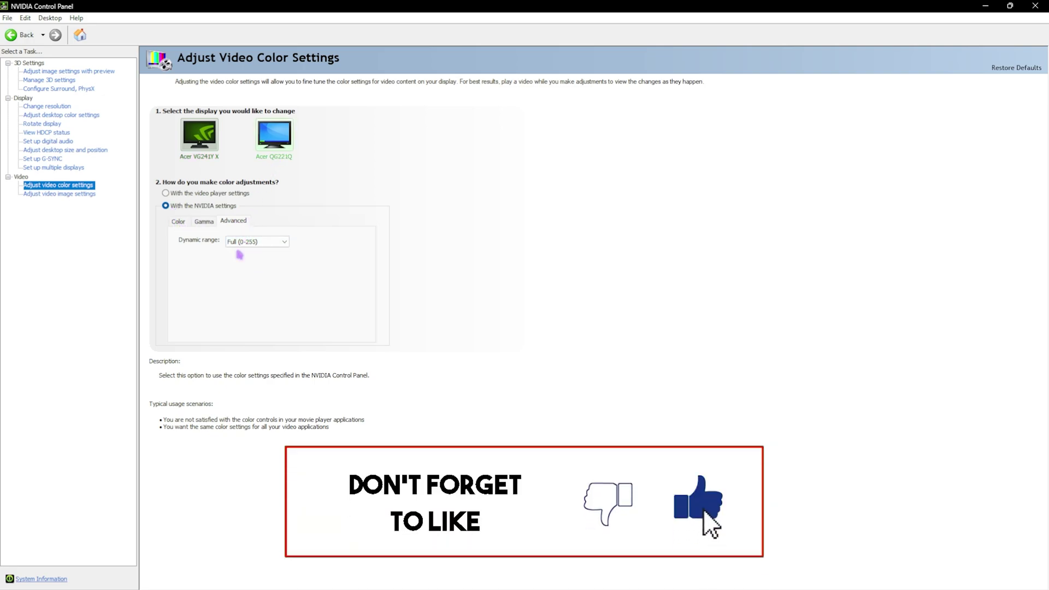
left_click(52, 195)
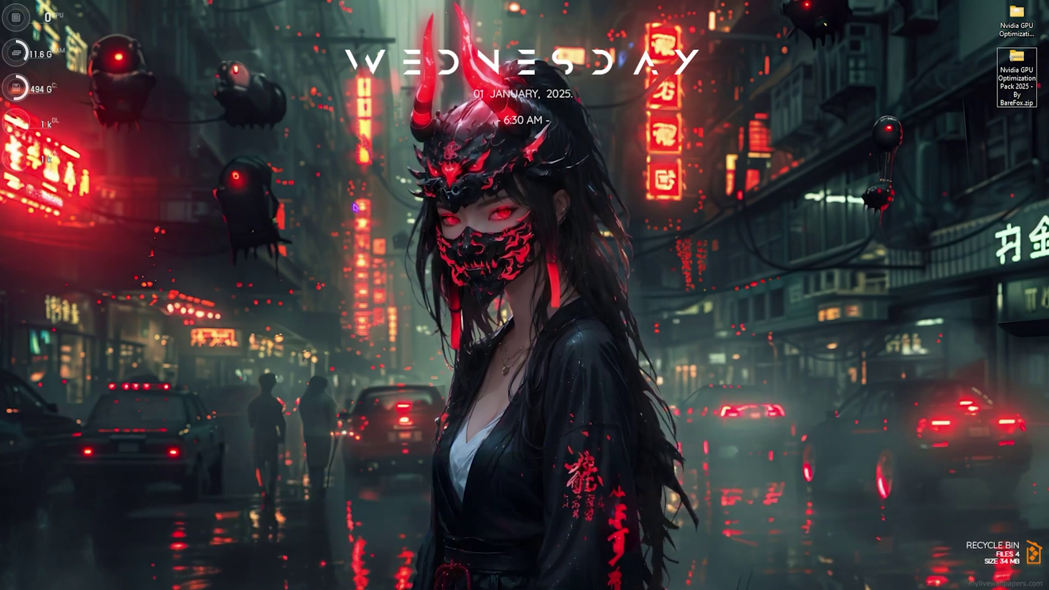
Launch the Windows Settings app by searching 'settings'
key("super")
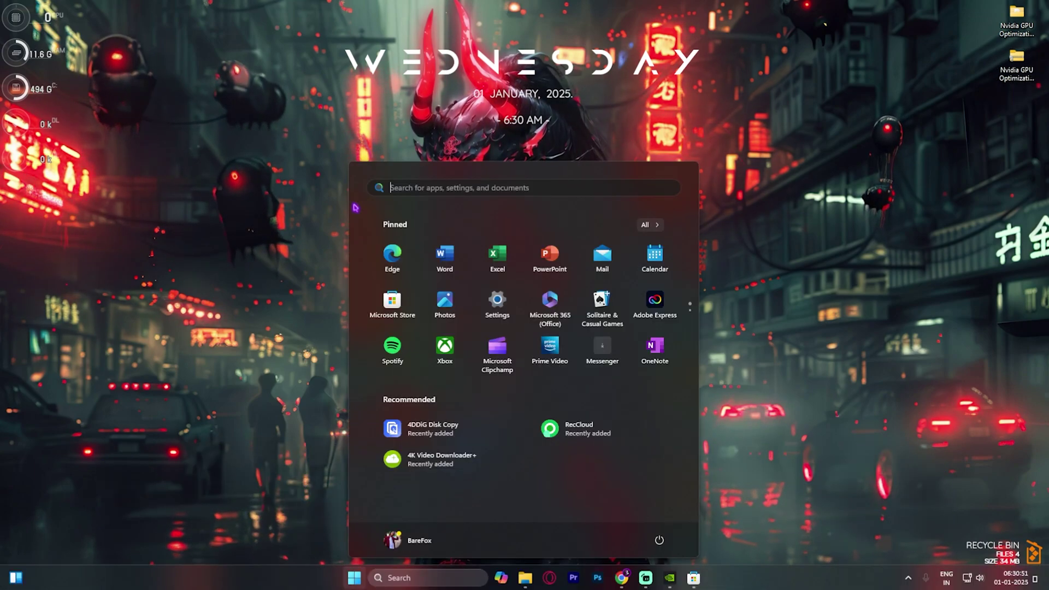
type("settings")
key("Return")
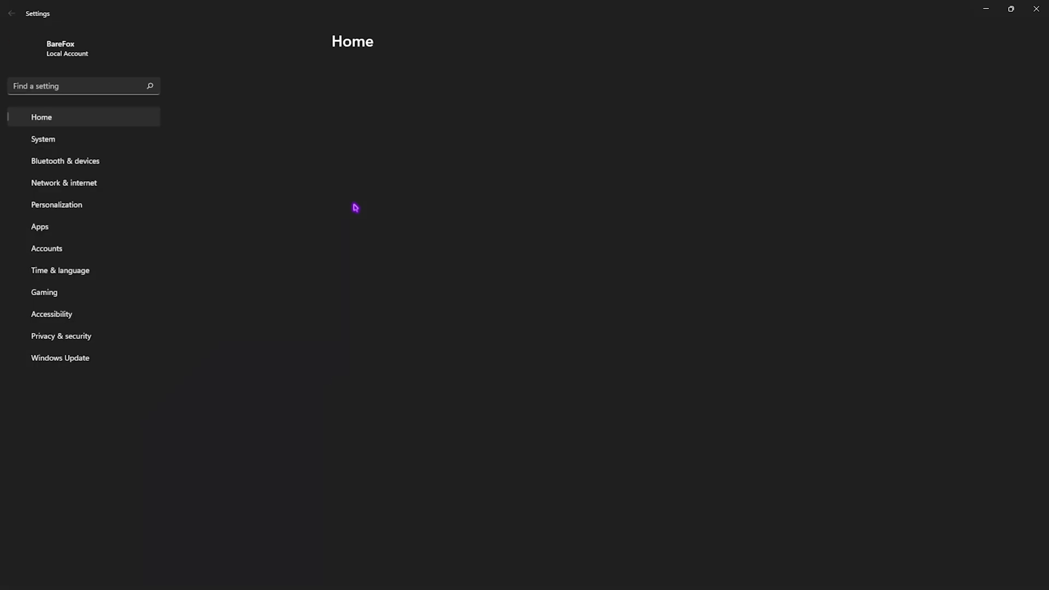
Turn Game Mode on under Gaming settings
left_click(50, 292)
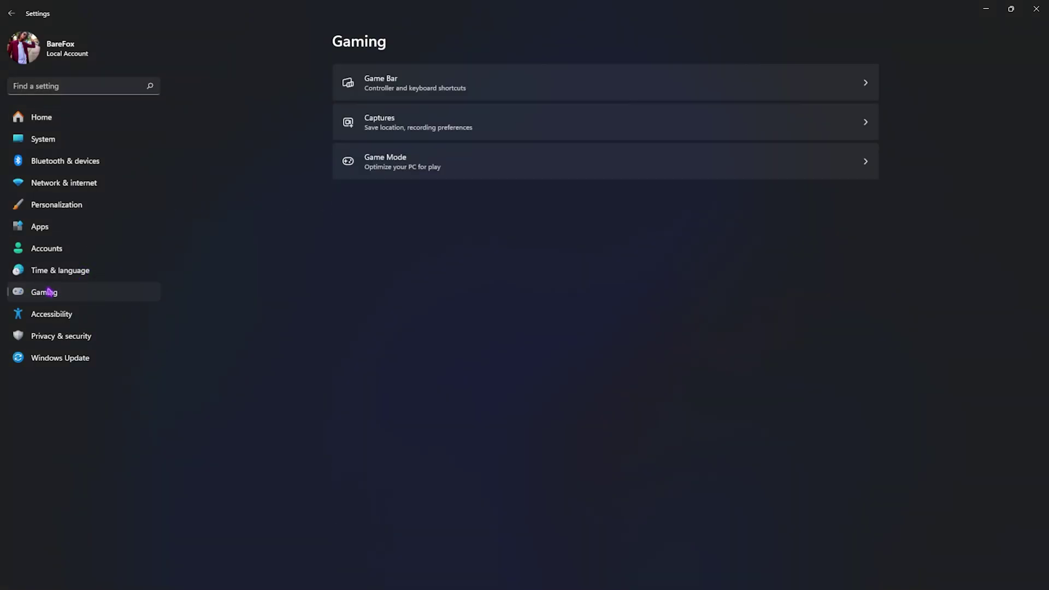
left_click(386, 167)
left_click(857, 82)
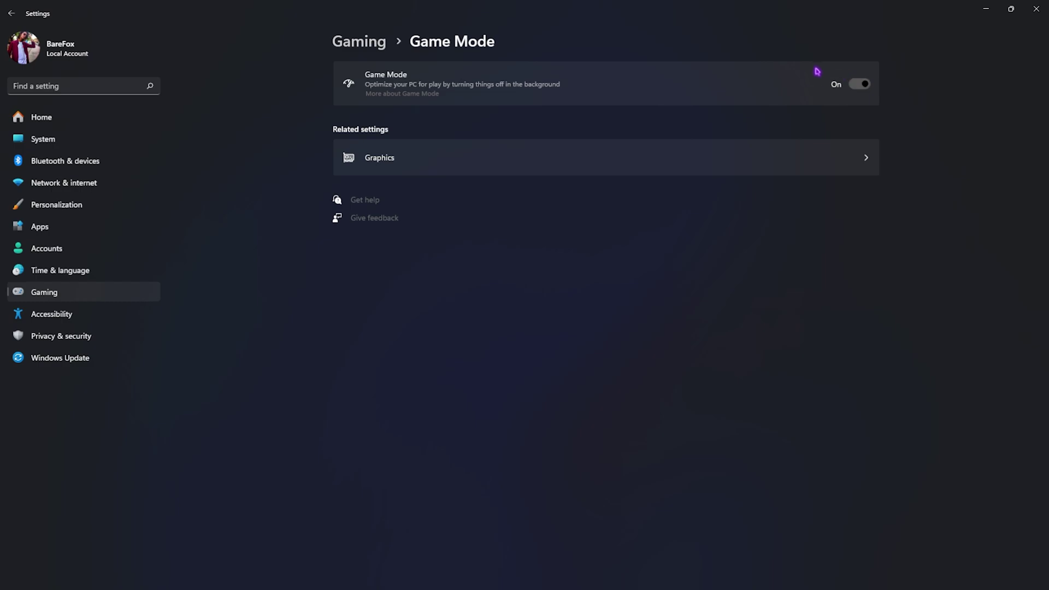
left_click(431, 166)
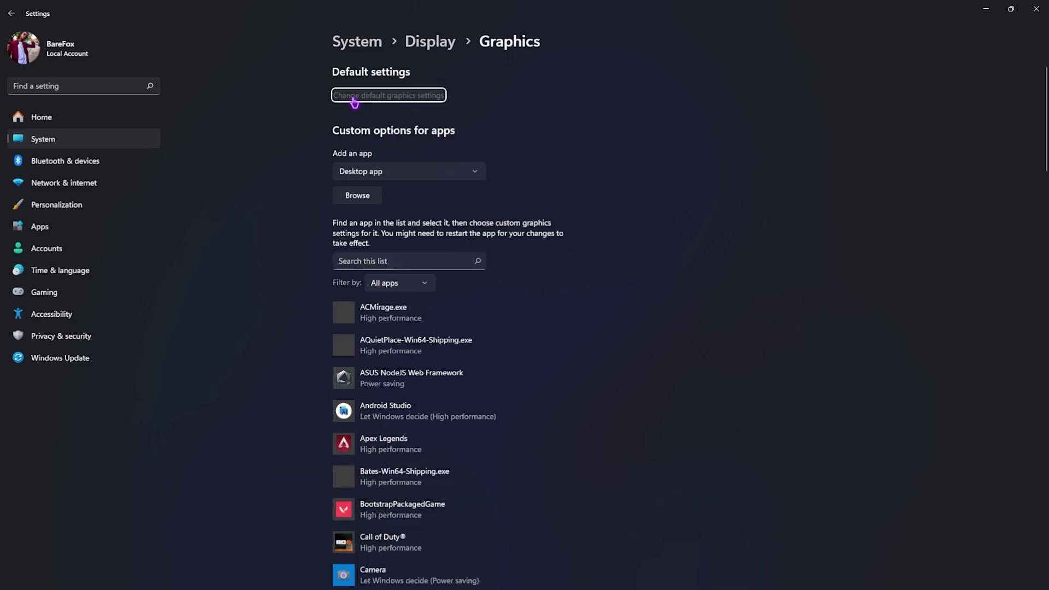
Review Hardware-accelerated GPU scheduling and Optimizations for windowed games, then return to System
left_click(351, 102)
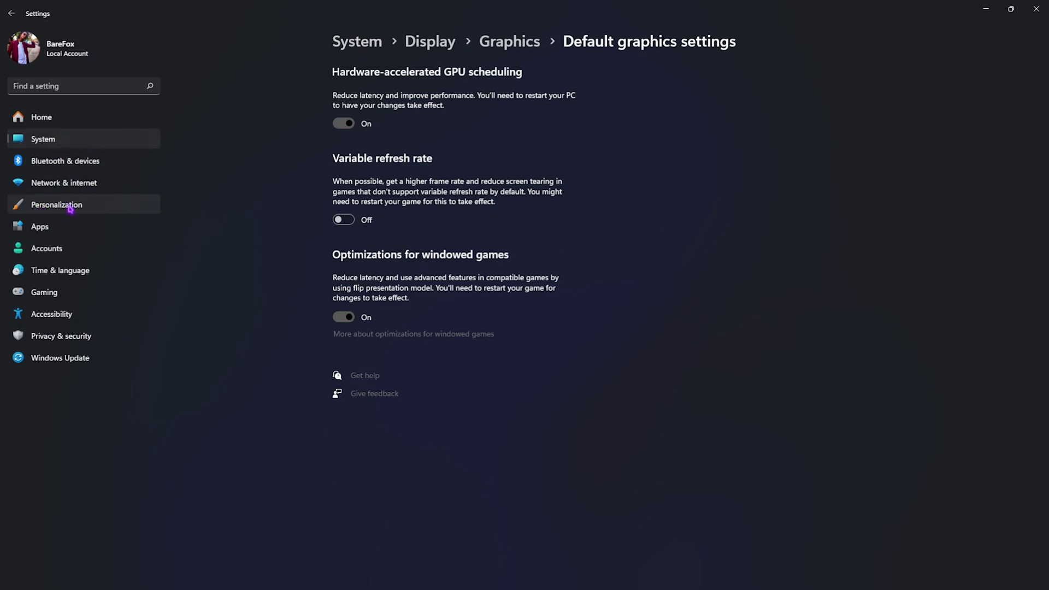
left_click(41, 139)
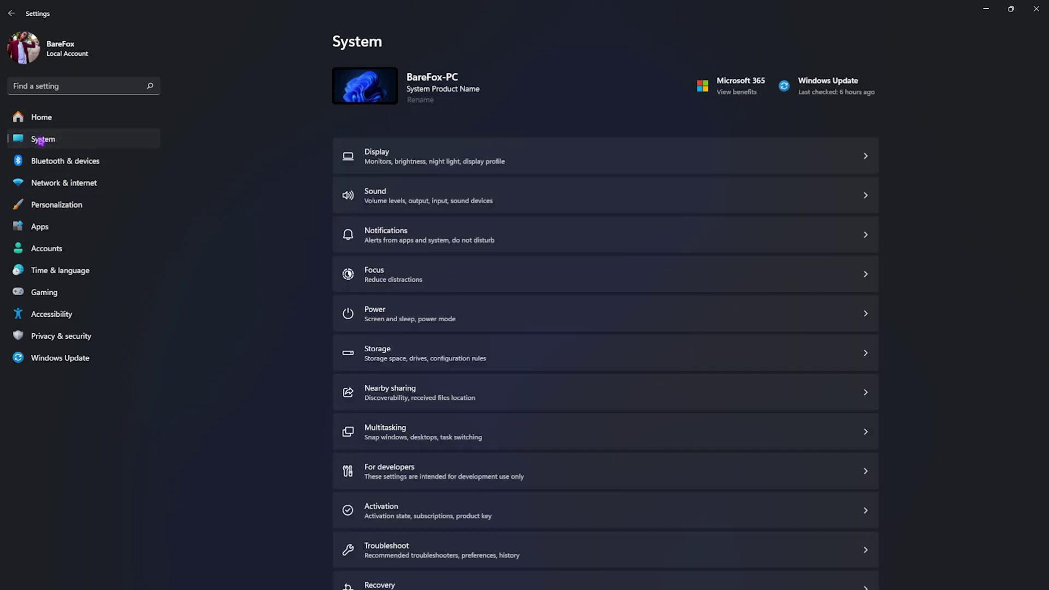
In Advanced display, keep the main monitor's refresh rate at 239.96 Hz
left_click(417, 152)
scroll(275, 321, "down", 5)
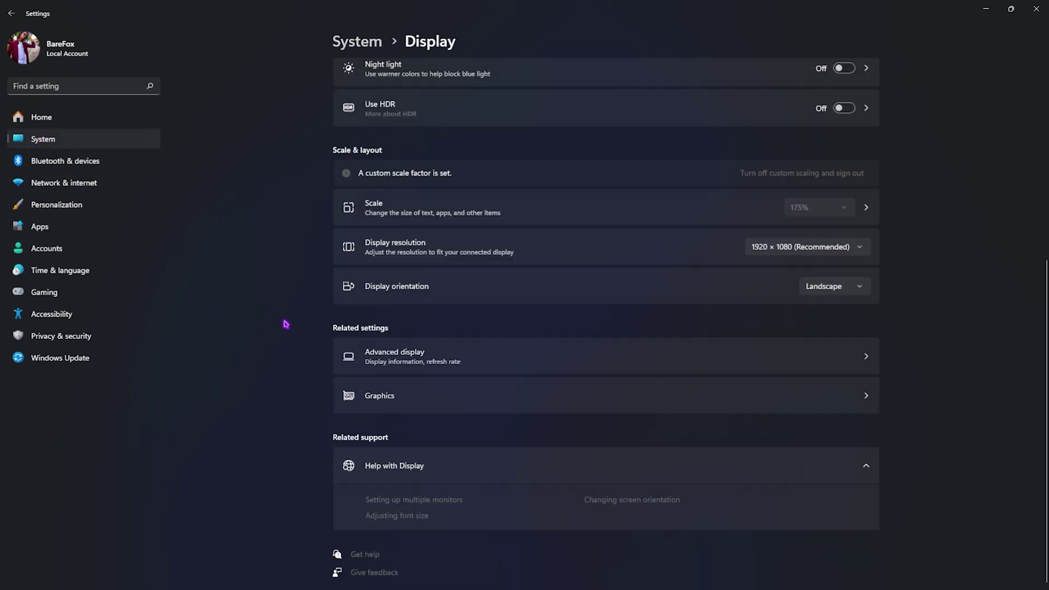
left_click(426, 362)
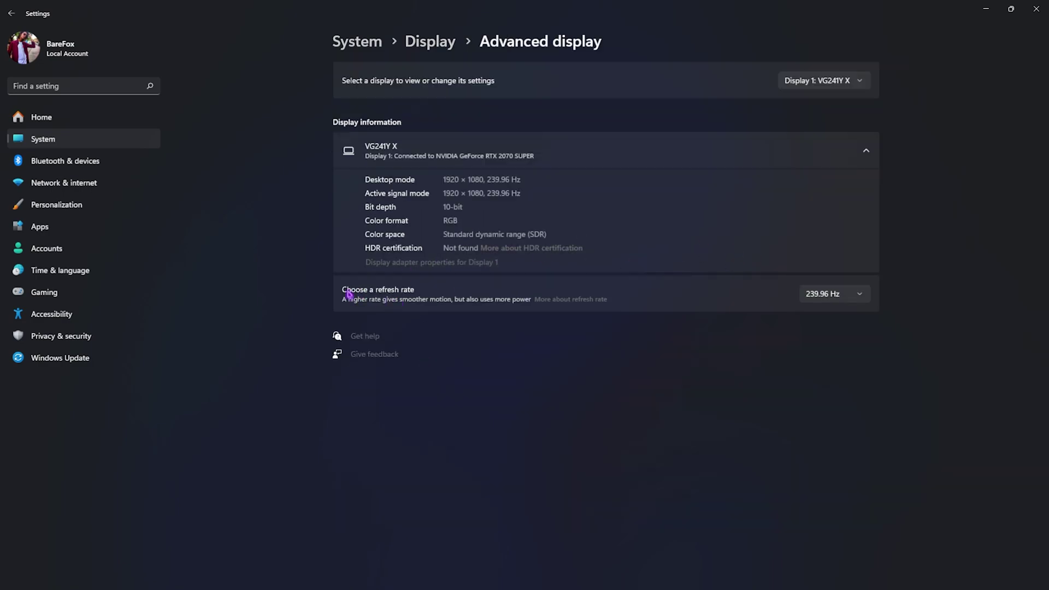
left_click(854, 295)
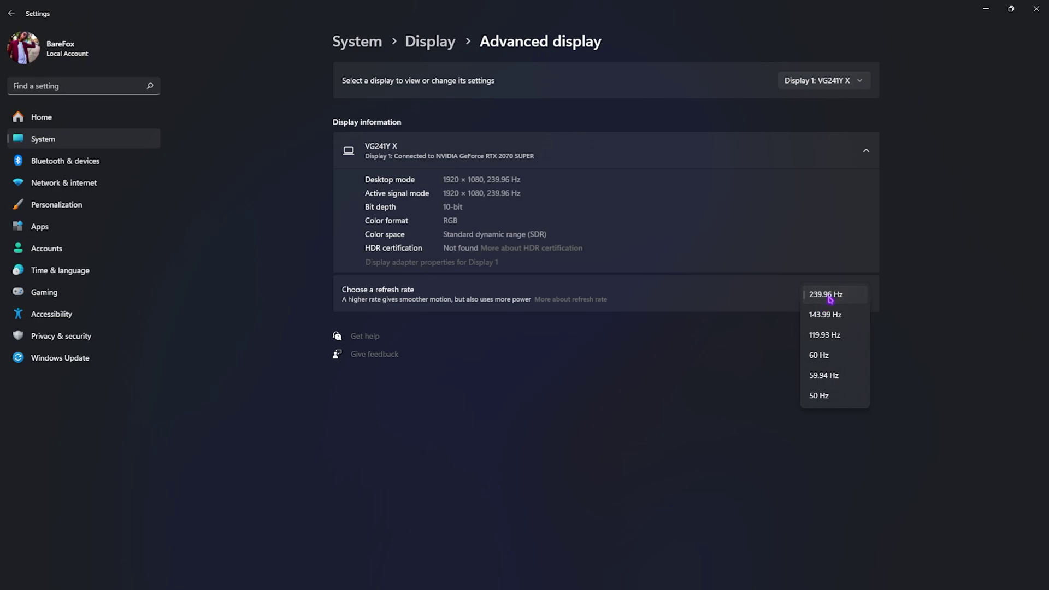
left_click(830, 298)
left_click(839, 296)
left_click(829, 302)
left_click(865, 150)
left_click(864, 150)
Switch to the second monitor, QG221Q, and keep its refresh rate at 74.97 Hz
left_click(817, 81)
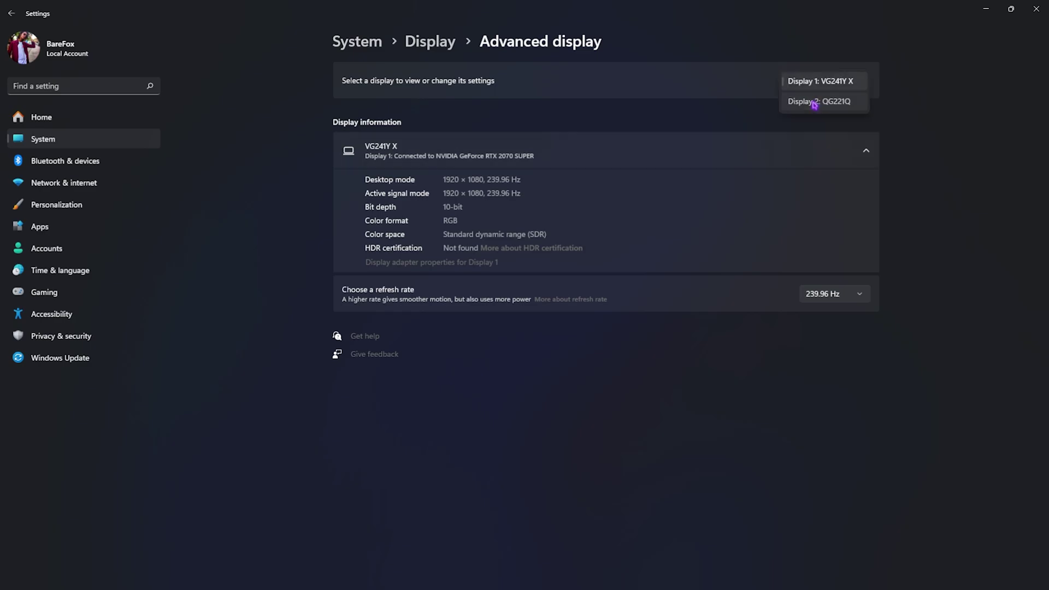
left_click(810, 103)
left_click(809, 283)
left_click(674, 256)
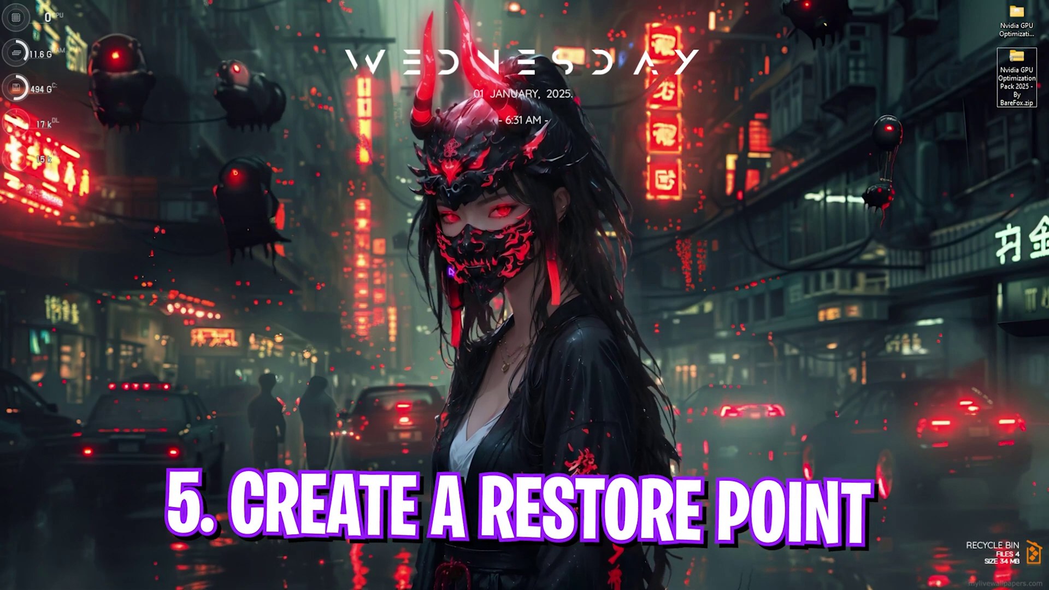
Search 'create a restore point' and start creating a restore point for Local Disk (C:)
key("super")
type("create a restore point")
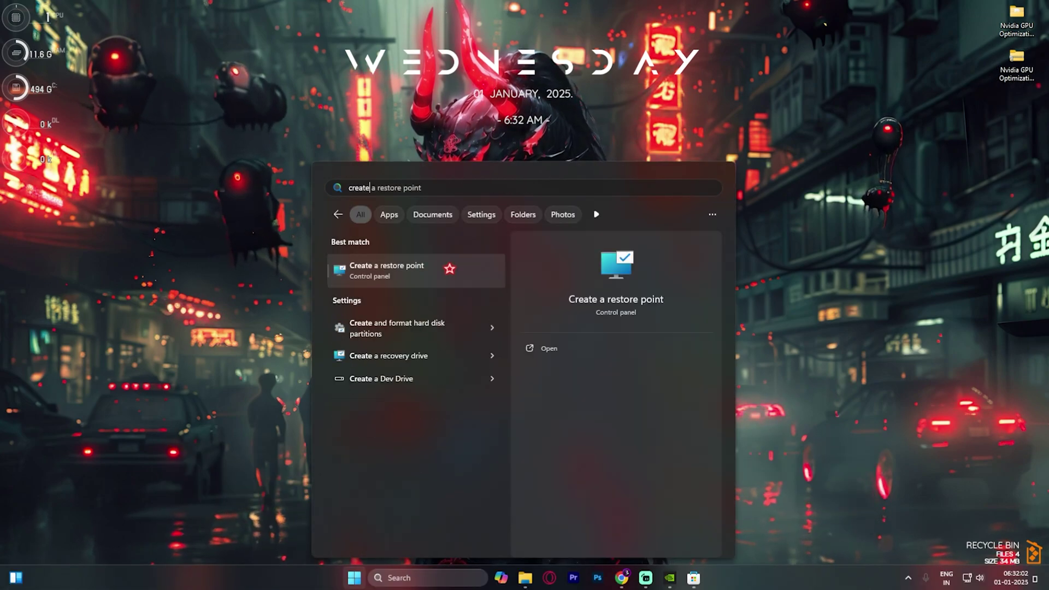
key("Return")
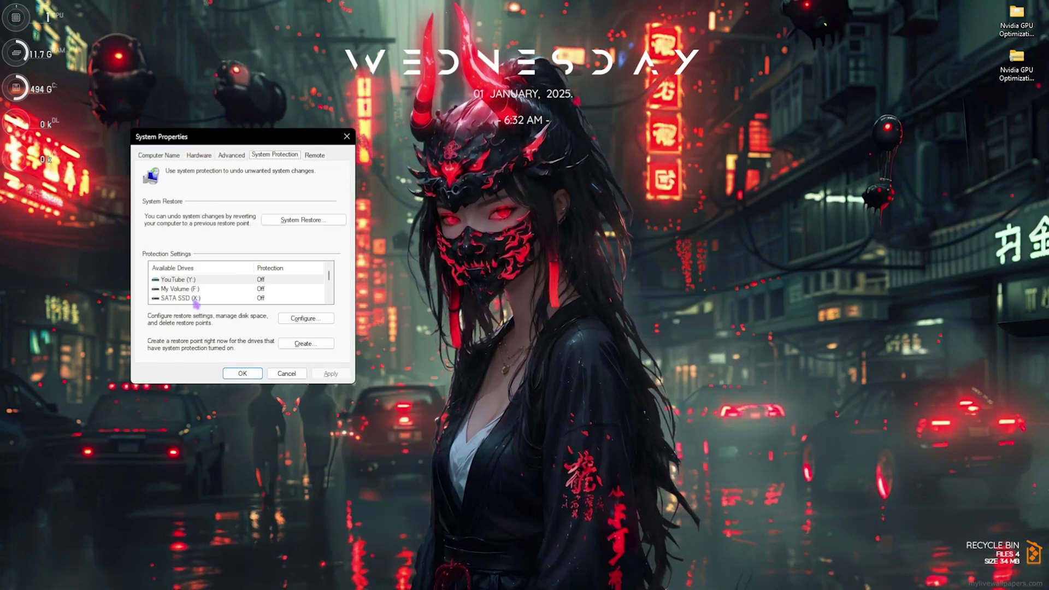
left_click(182, 300)
left_click(300, 344)
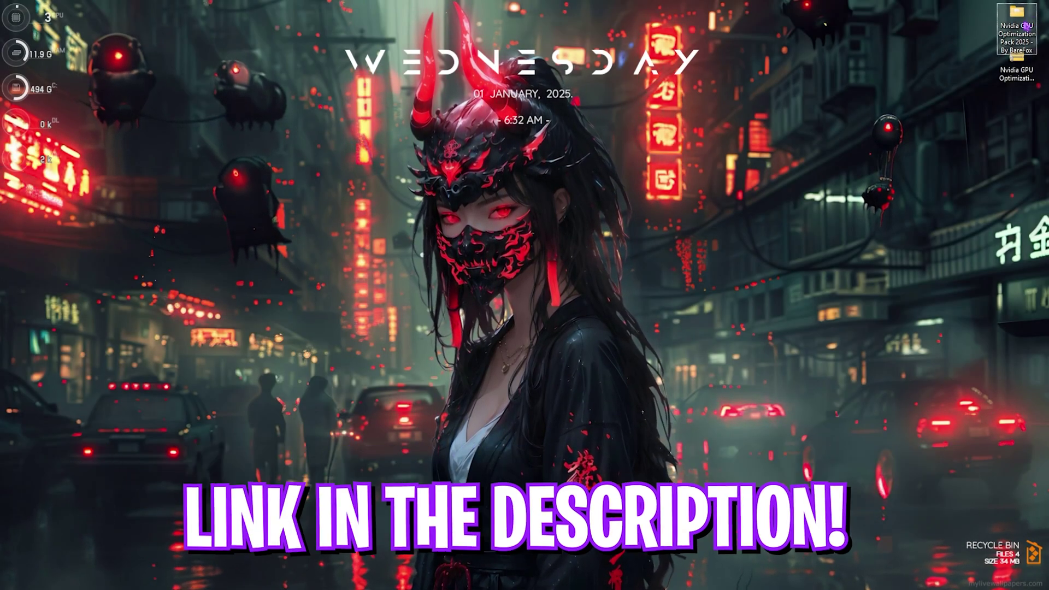
Open the optimization pack folder on the desktop and its 1 - CMD Latency Tweaks subfolder
left_click(1014, 22)
key("Return")
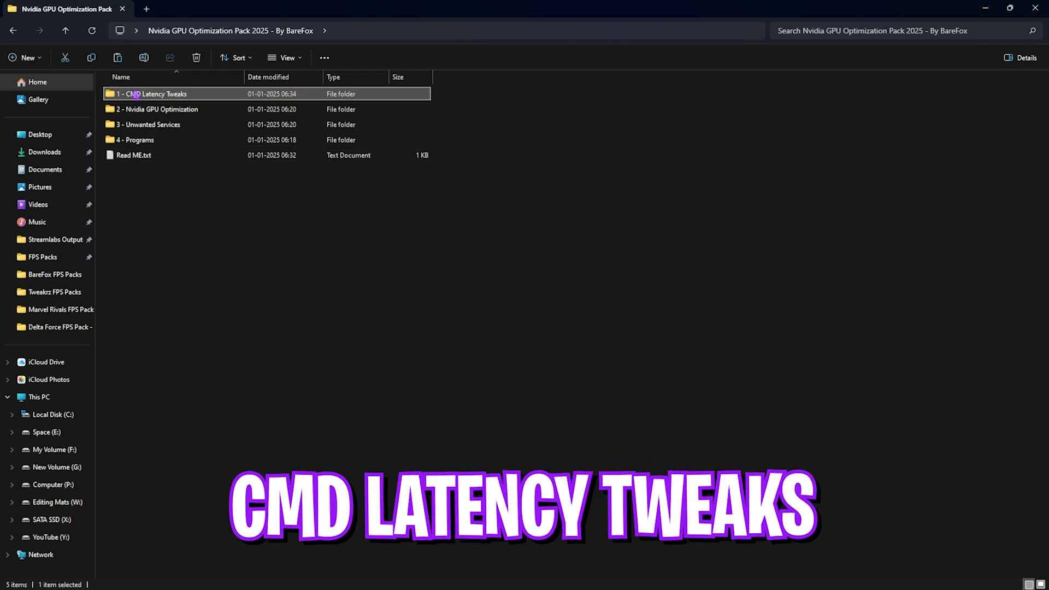
double_click(134, 94)
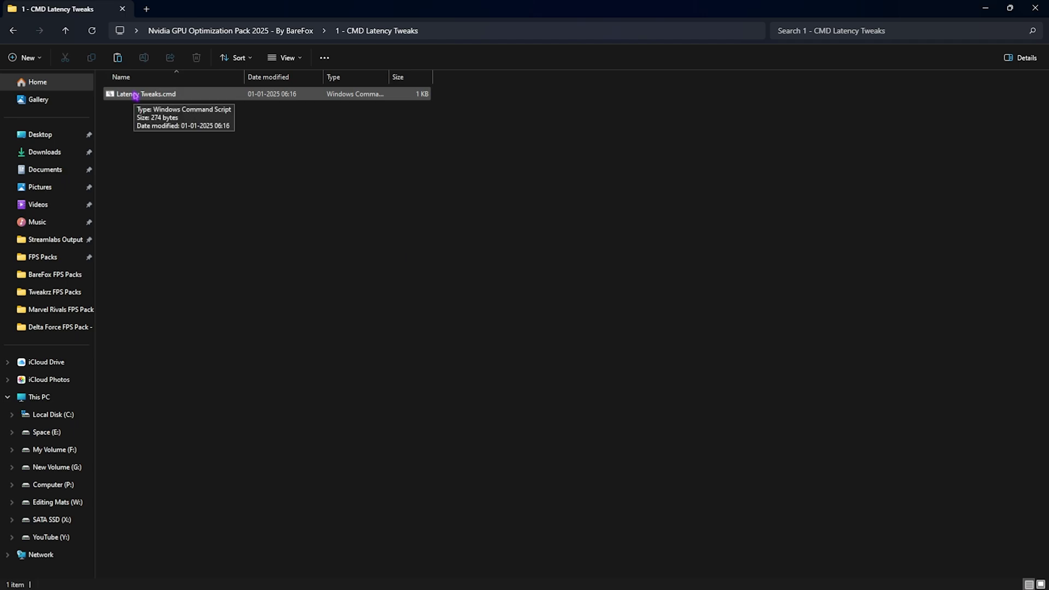
View Latency Tweaks.cmd in Notepad, highlighting its three bcdedit commands, then close it unchanged
right_click(170, 97)
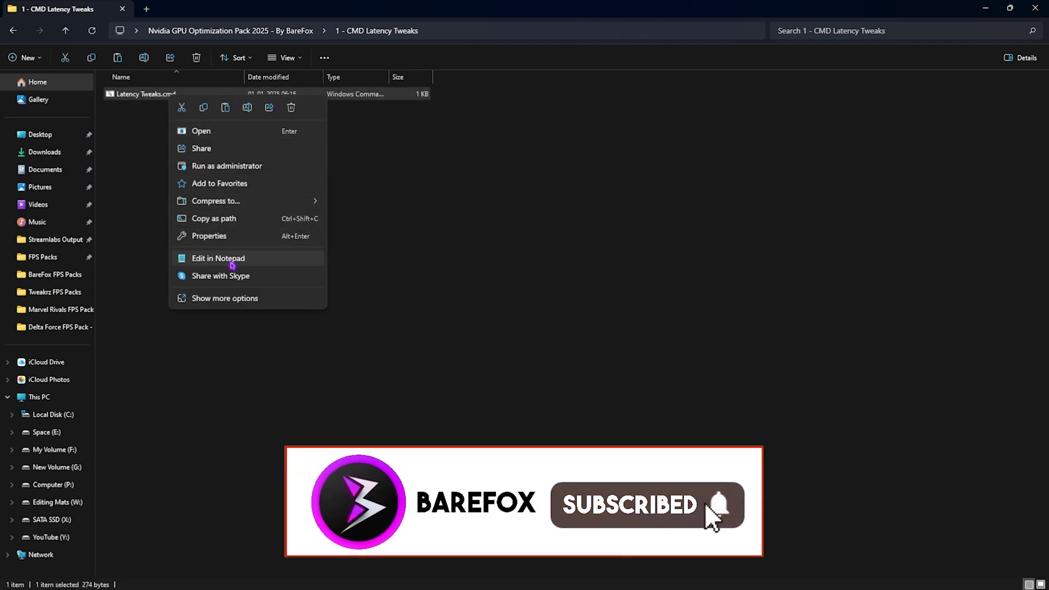
left_click(181, 258)
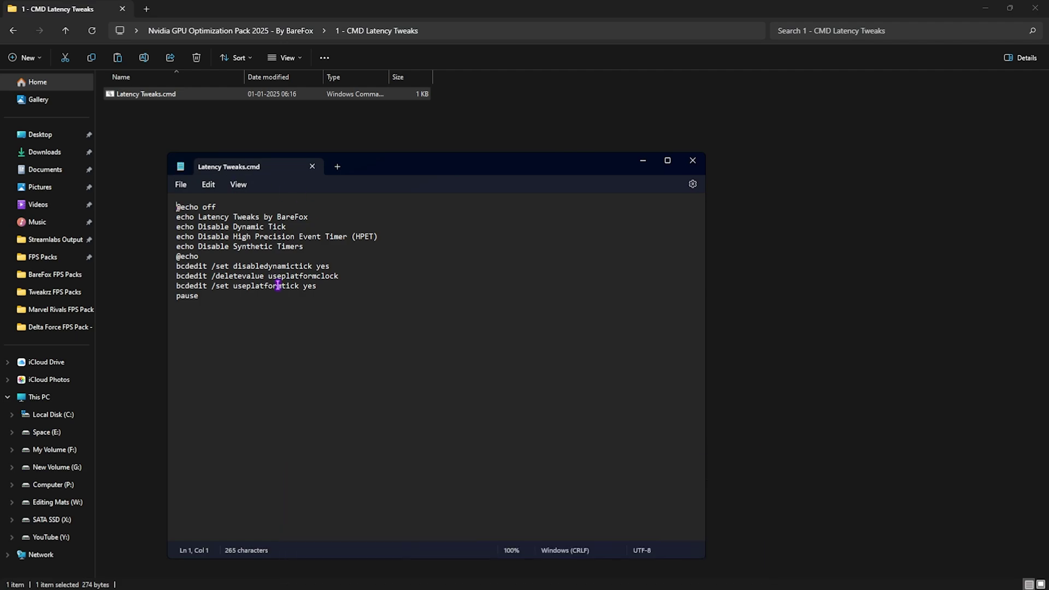
left_click_drag(317, 285, 170, 269)
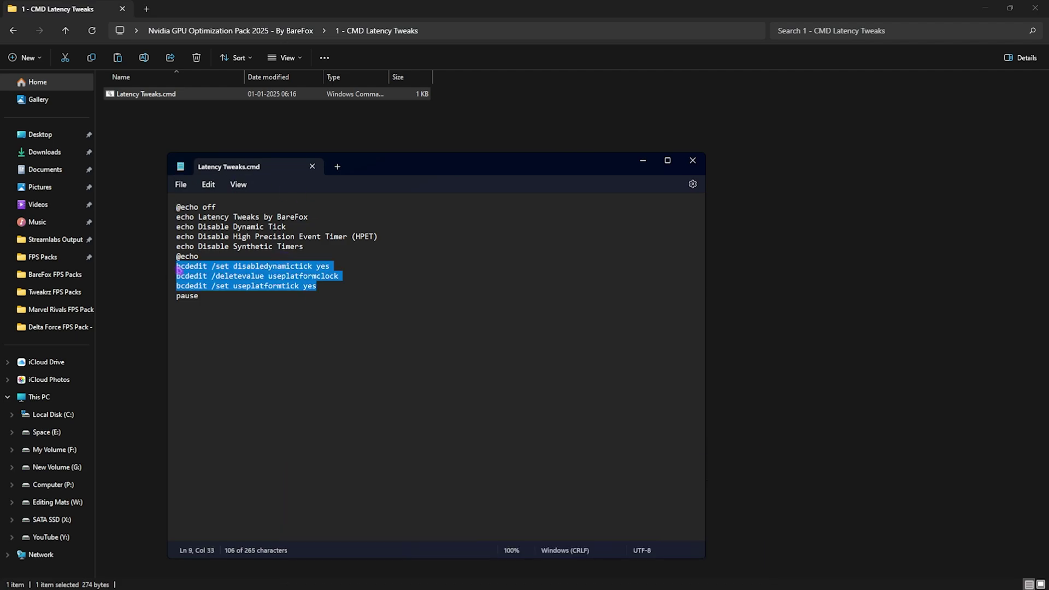
left_click(312, 166)
Go back to the Nvidia GPU Optimization Pack 2025 folder without running the script
right_click(217, 94)
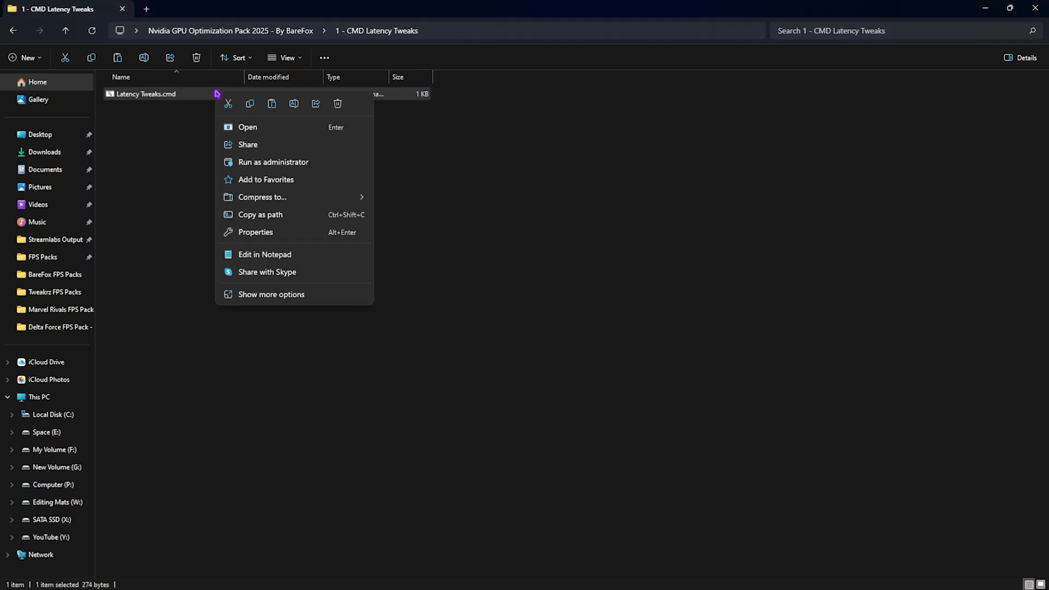
left_click(189, 190)
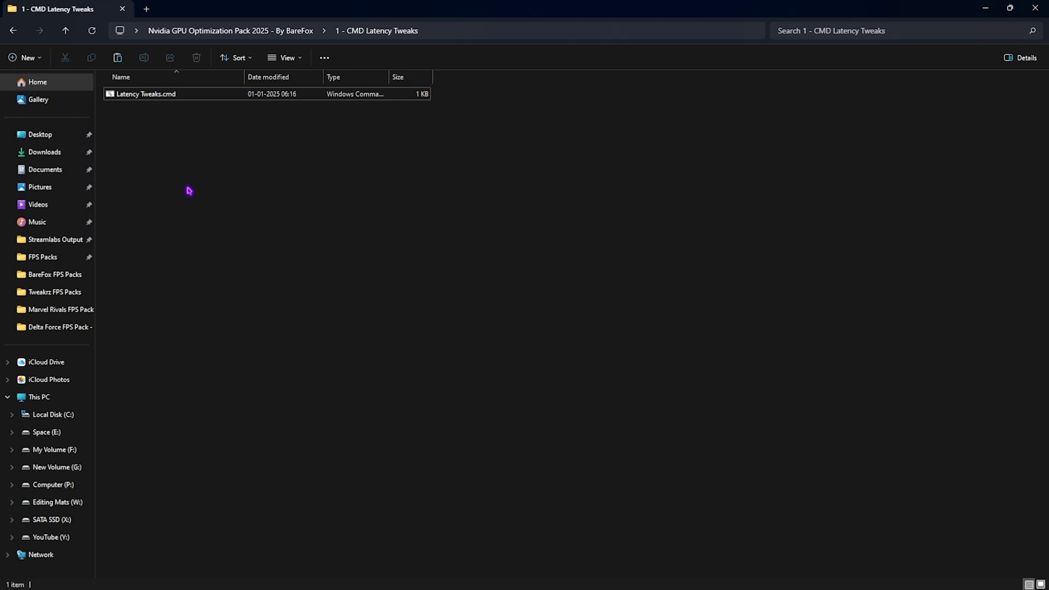
key("alt+Up")
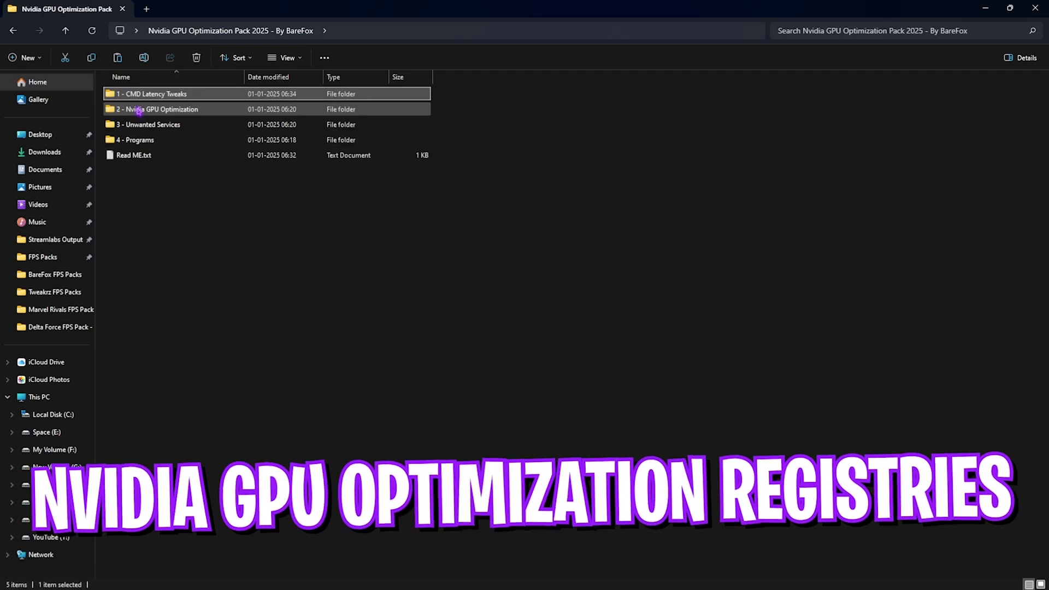
Open 2 - Nvidia GPU Optimization, select its three .reg files, then return to the pack folder
double_click(139, 111)
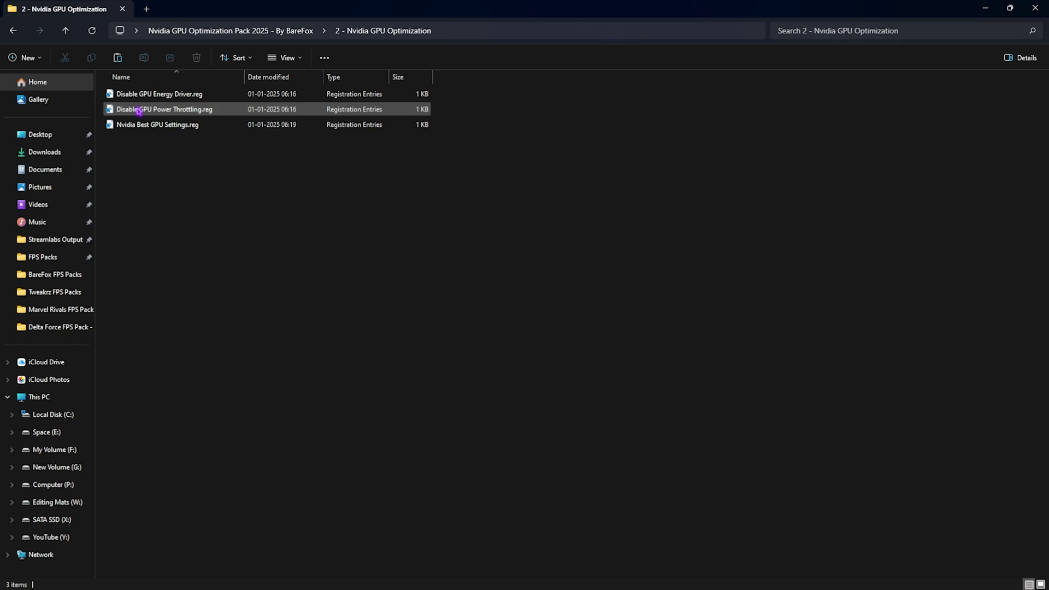
left_click_drag(172, 150, 168, 92)
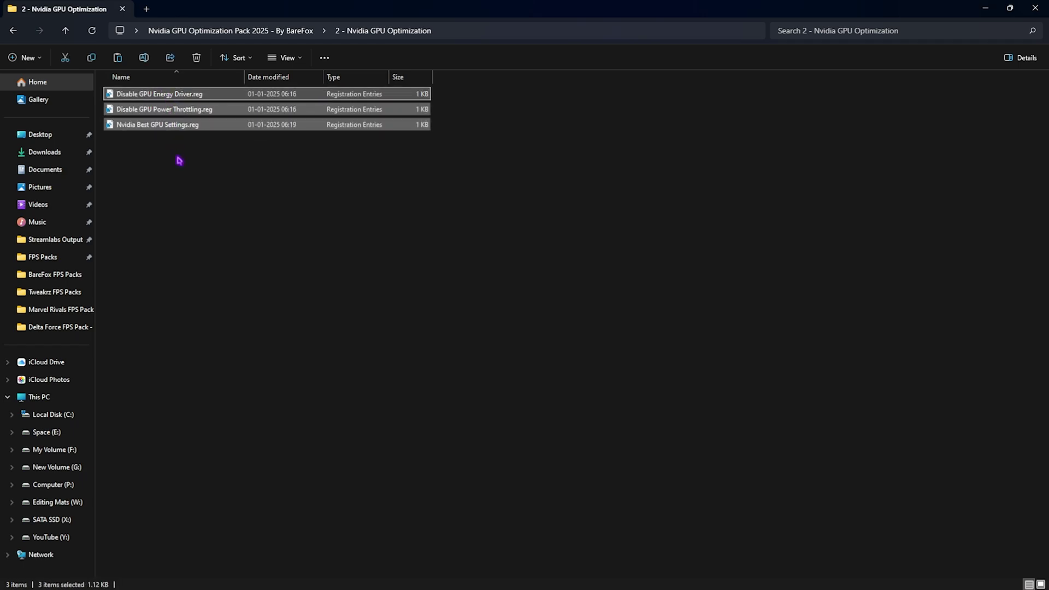
left_click(181, 186)
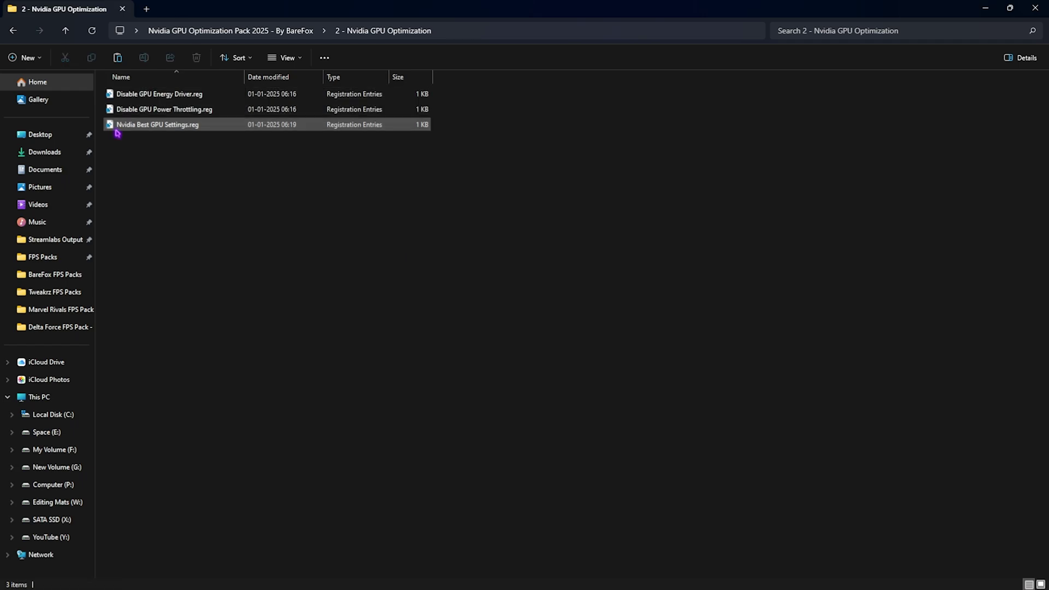
left_click_drag(176, 167, 177, 91)
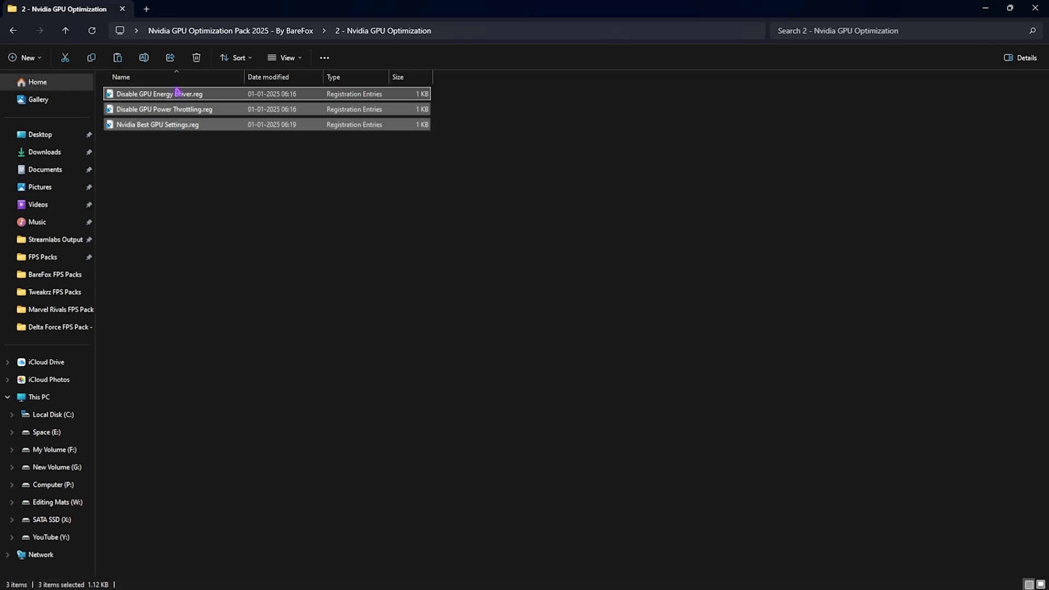
key("BackSpace")
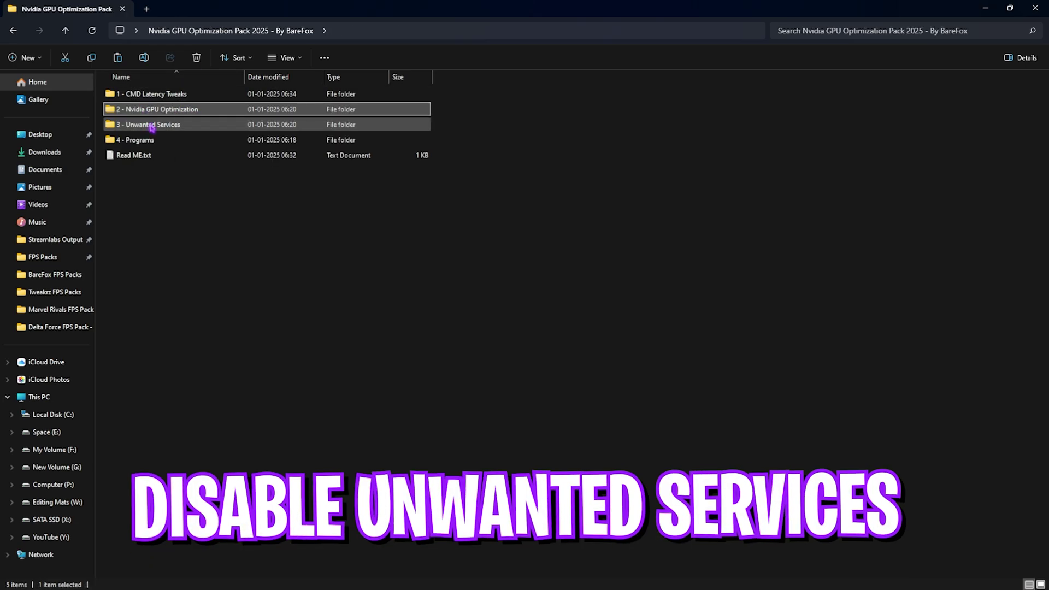
Review the ten .reg tweaks in 3 - Unwanted Services, including Disable Bluetooth, Printer Services and Core Parking
double_click(171, 127)
left_click_drag(171, 276, 176, 109)
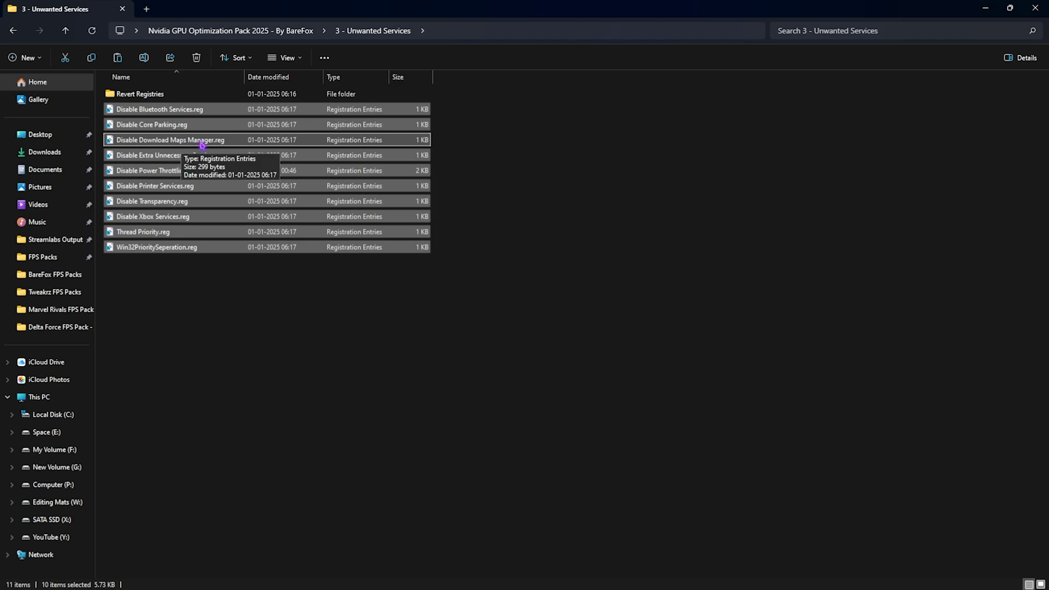
left_click(183, 309)
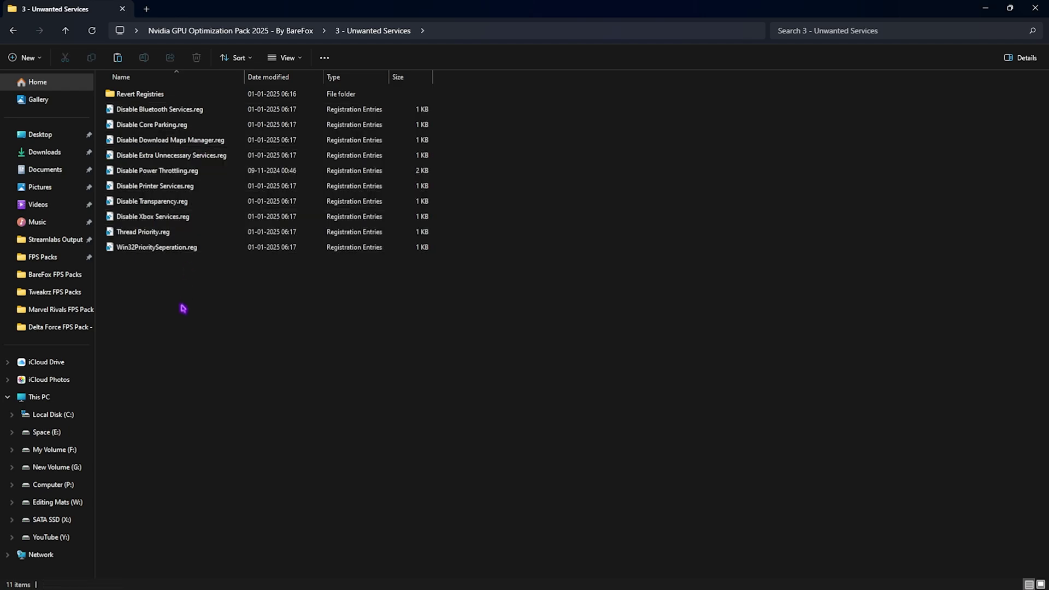
left_click(169, 109)
left_click(167, 189)
left_click(171, 109)
left_click(167, 187)
left_click(176, 111)
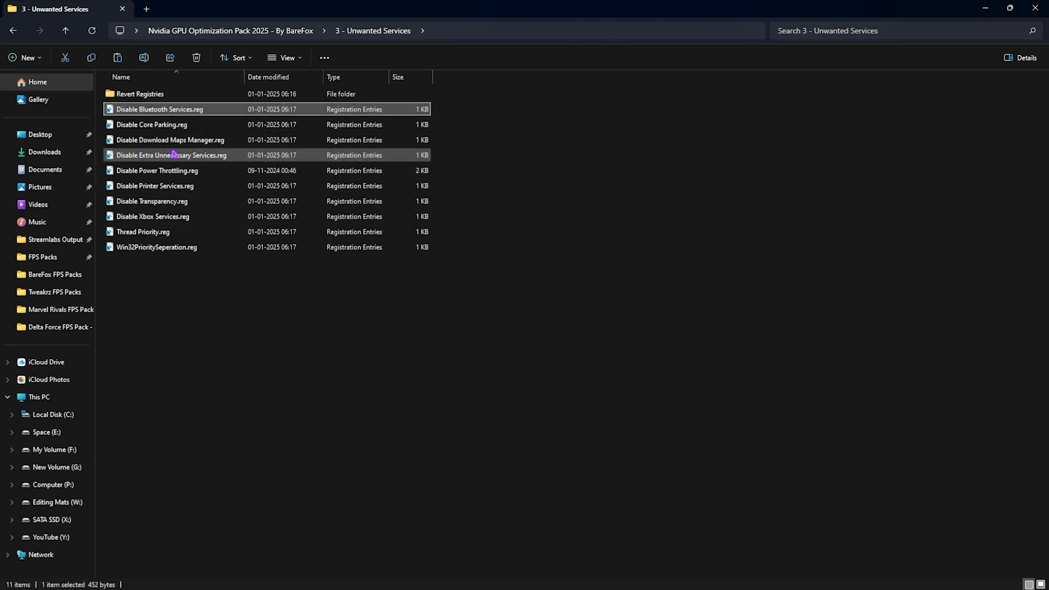
left_click(173, 125)
left_click_drag(185, 323, 187, 114)
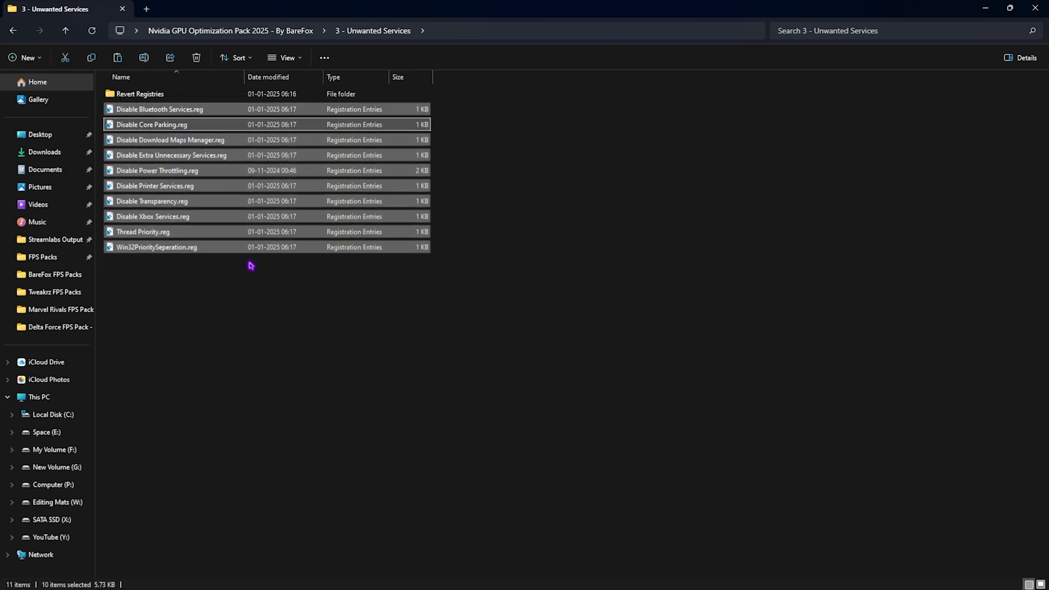
Look over the six Enable files in Revert Registries, then open the 4 - Programs folder
double_click(155, 94)
left_click_drag(177, 226, 171, 86)
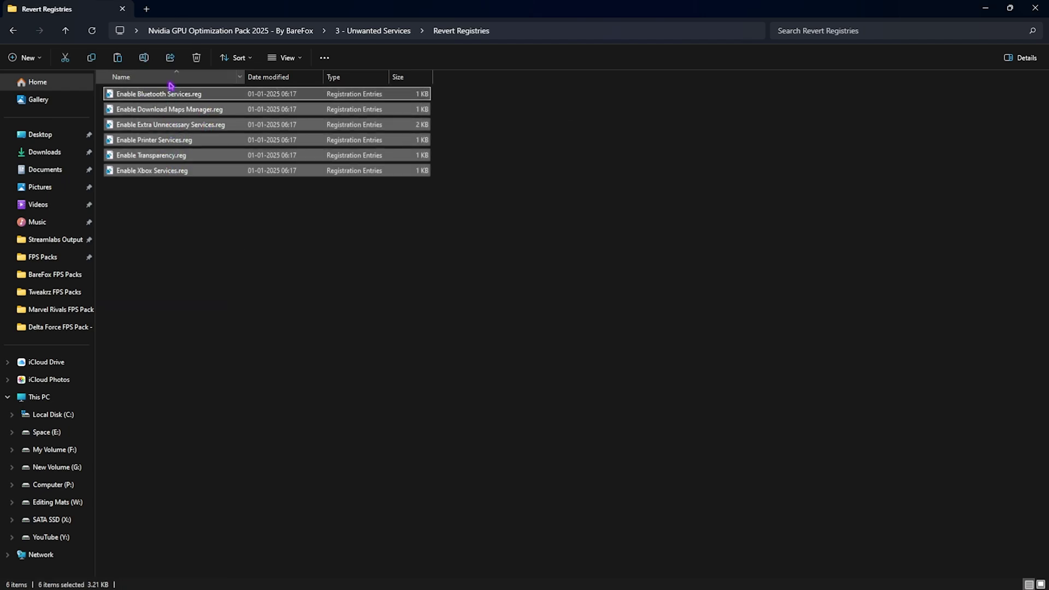
left_click(230, 30)
double_click(159, 140)
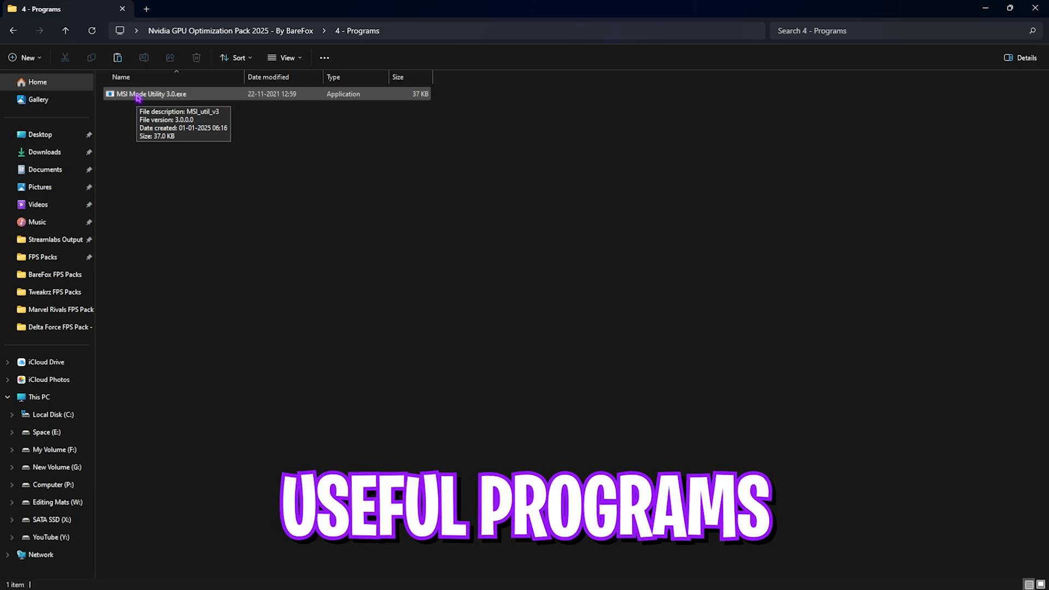
Run MSI Mode Utility 3.0 as administrator, confirm RTX 2070 SUPER uses MSI with High priority, and close it
right_click(138, 96)
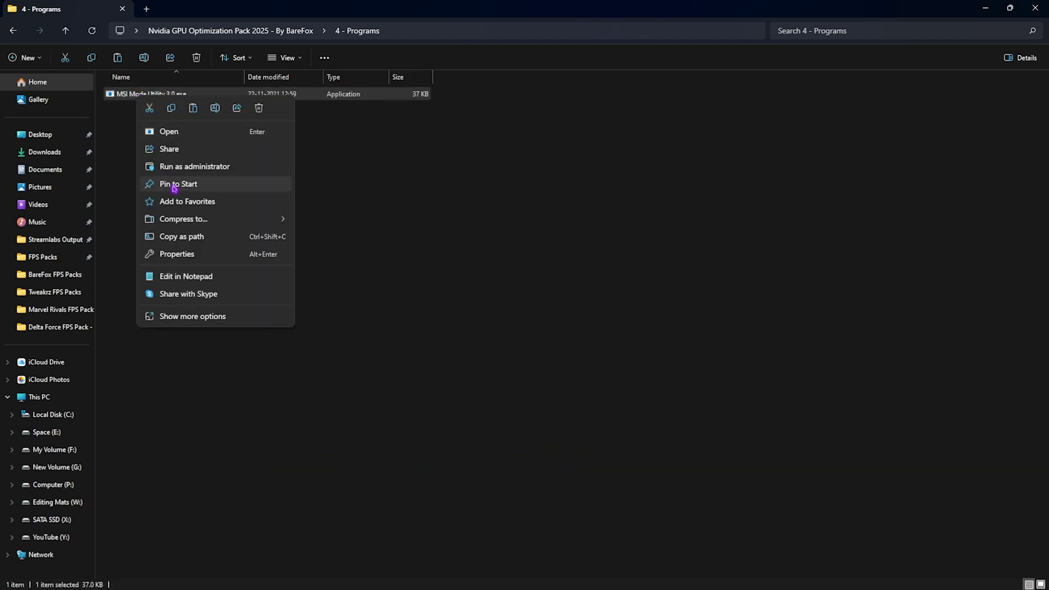
left_click(176, 167)
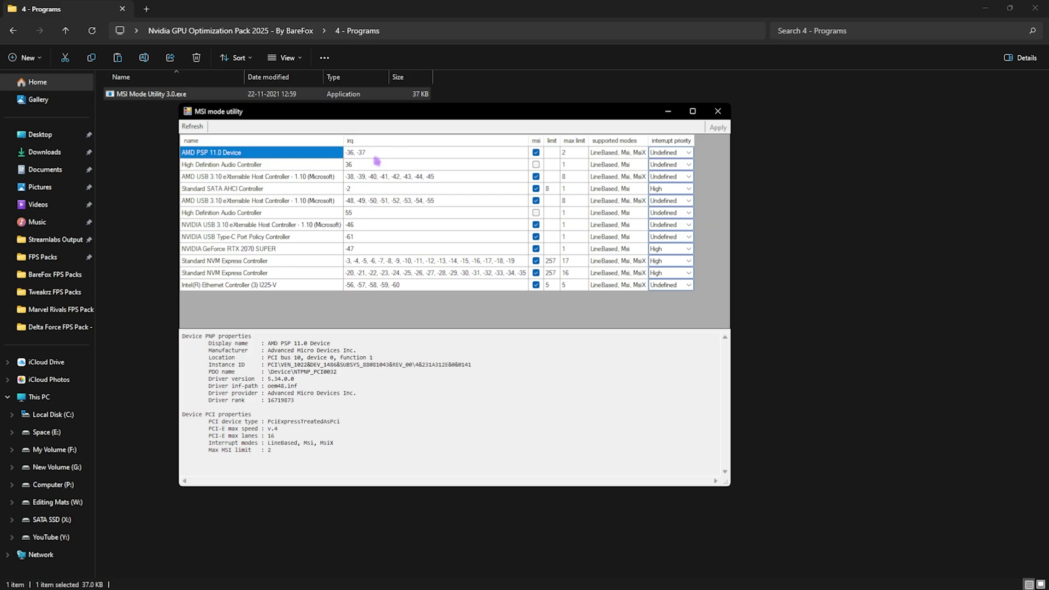
left_click(257, 251)
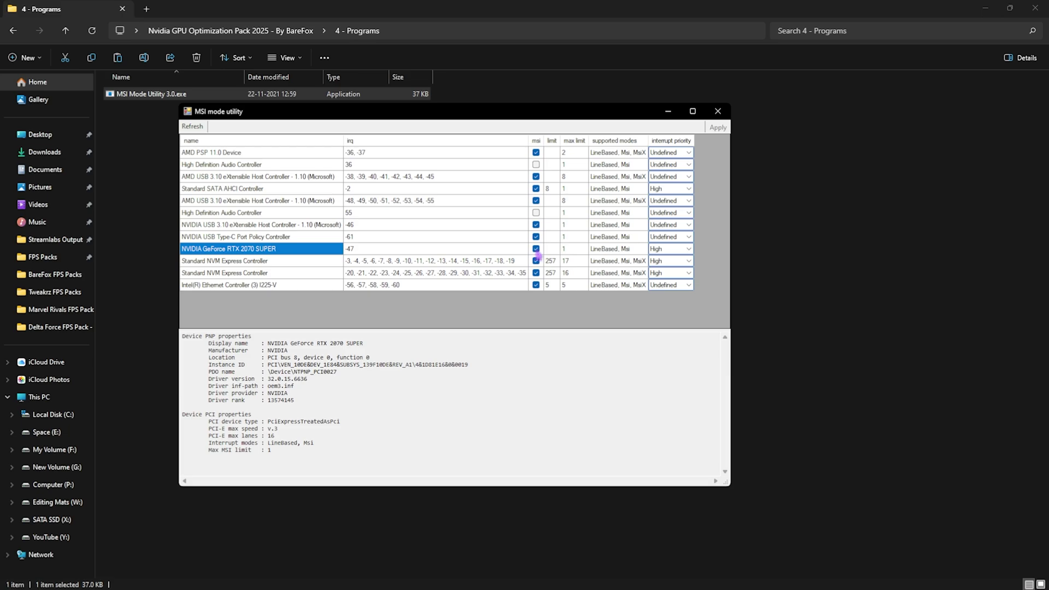
left_click(688, 249)
left_click(671, 280)
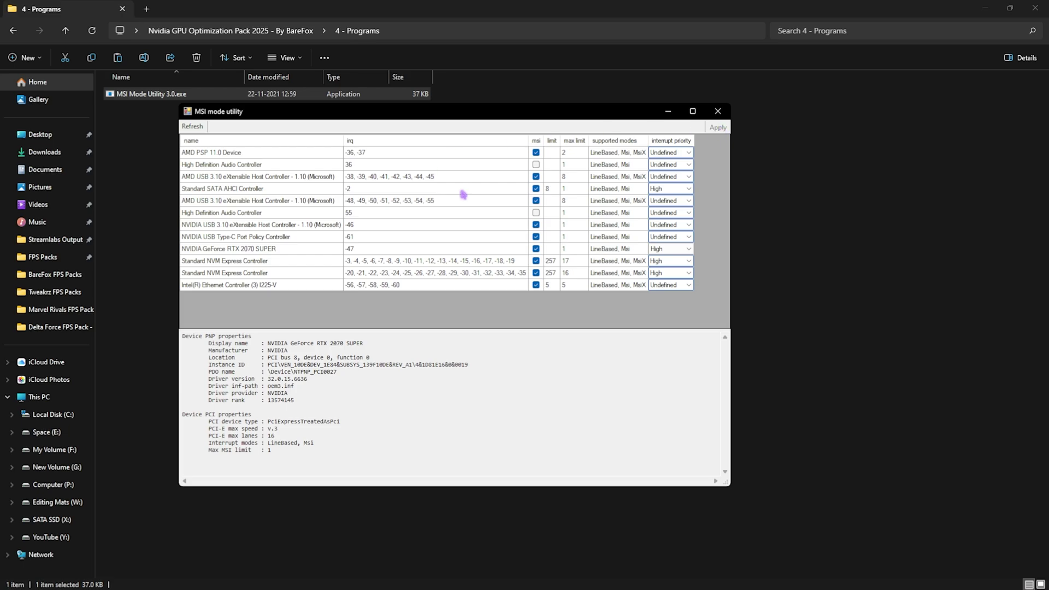
left_click(717, 111)
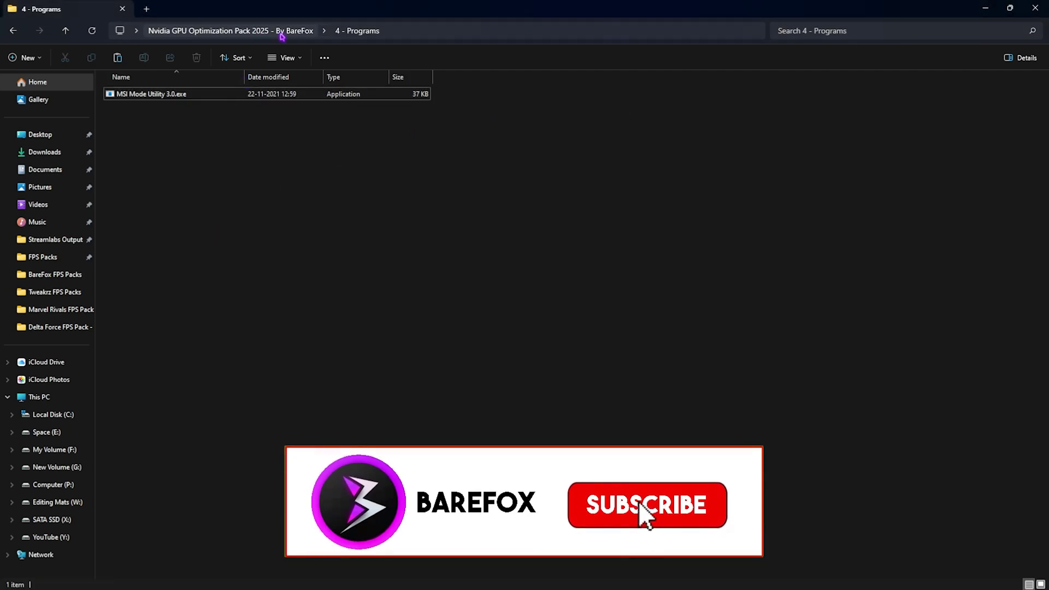